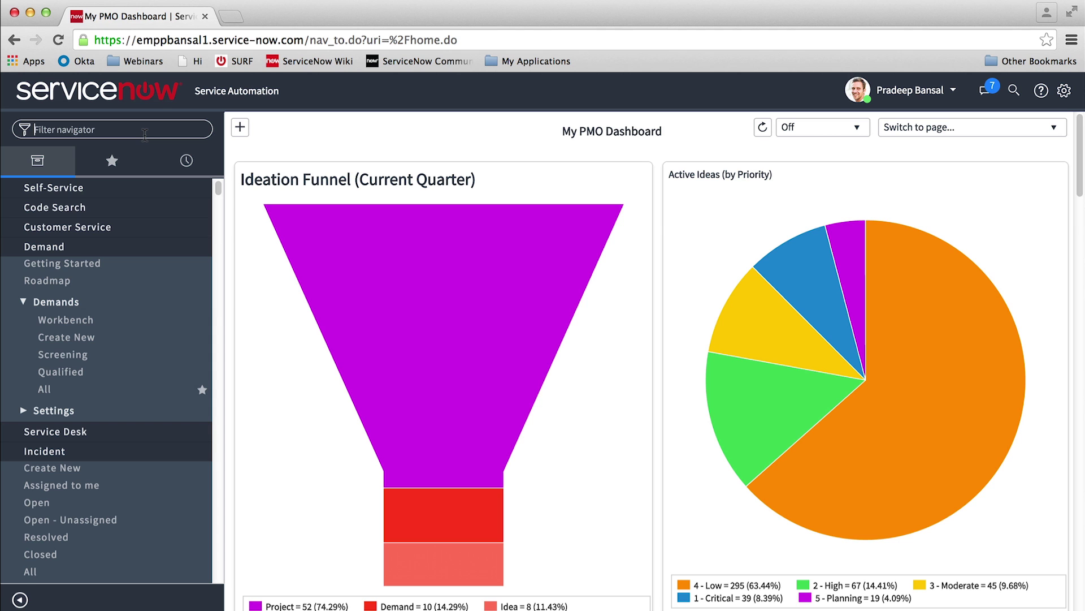
Step: Filter the navigator for 'Projects' and open the Planning Console
type("Pr")
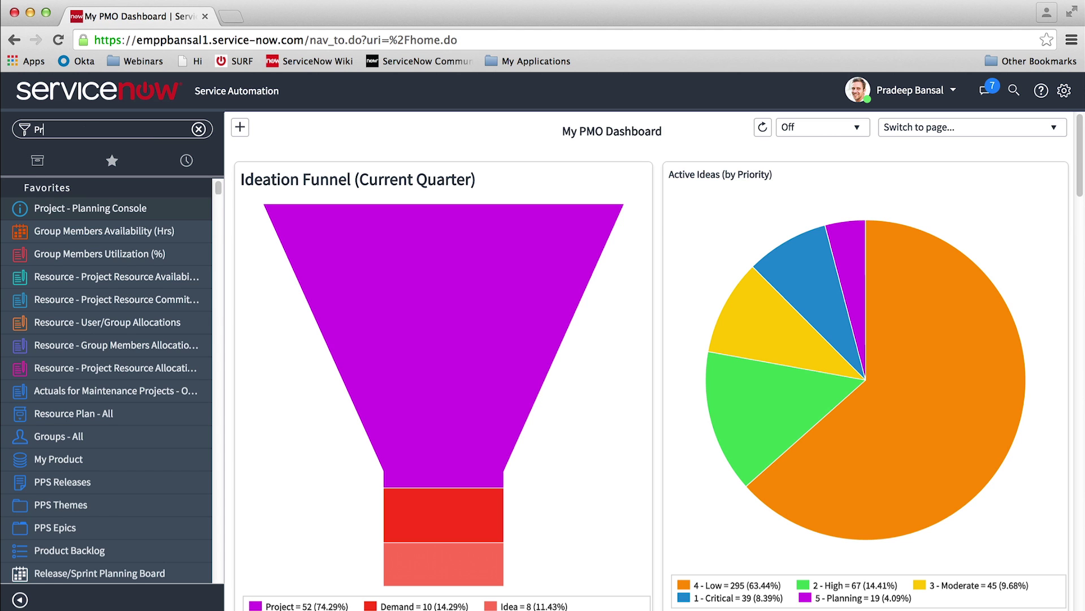
type("ojec")
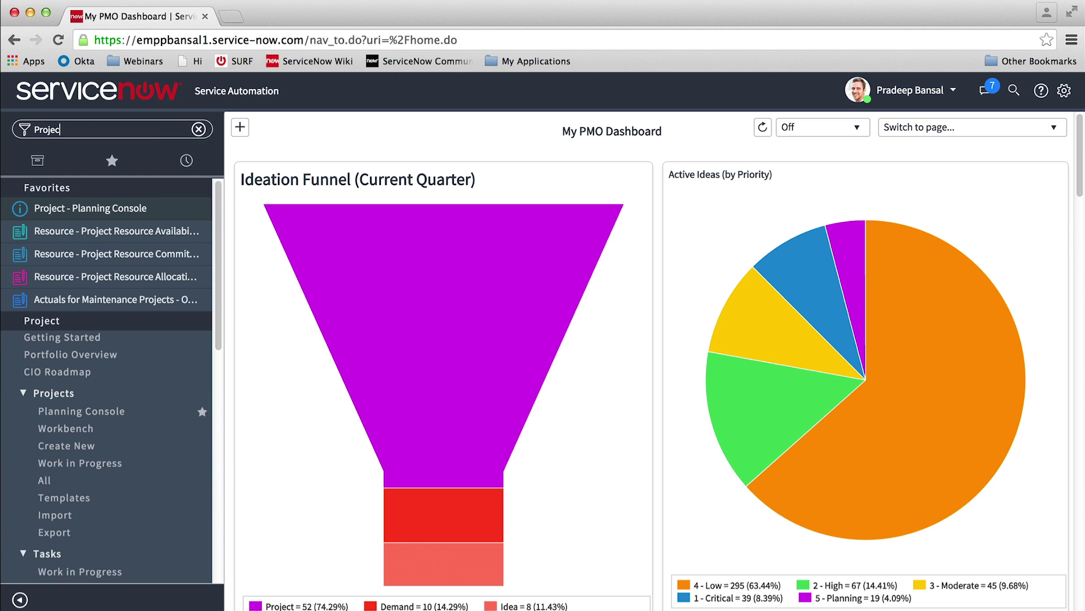
type("ts")
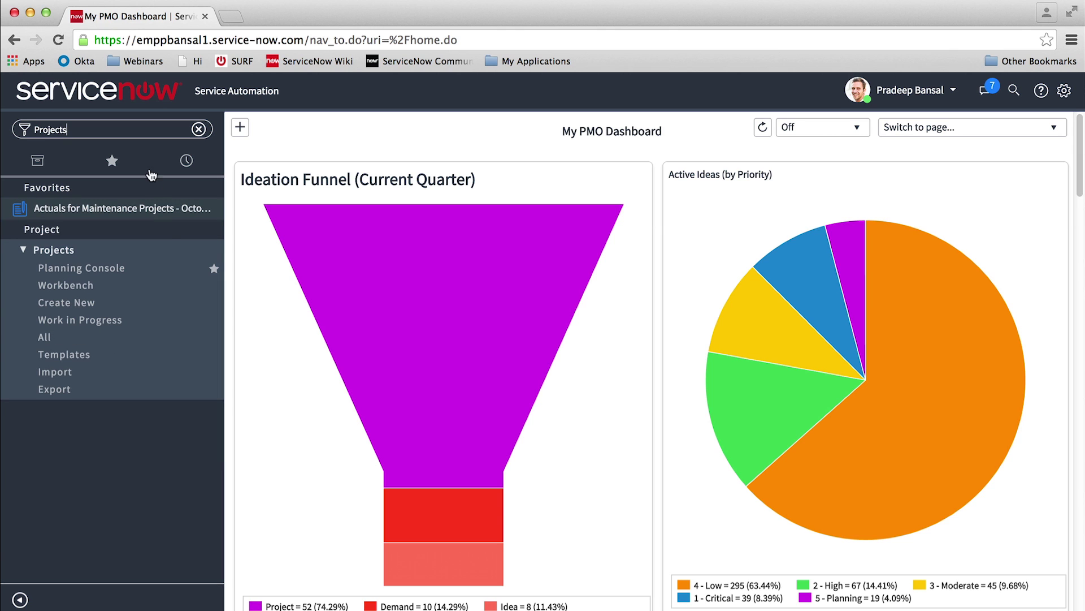
left_click(144, 273)
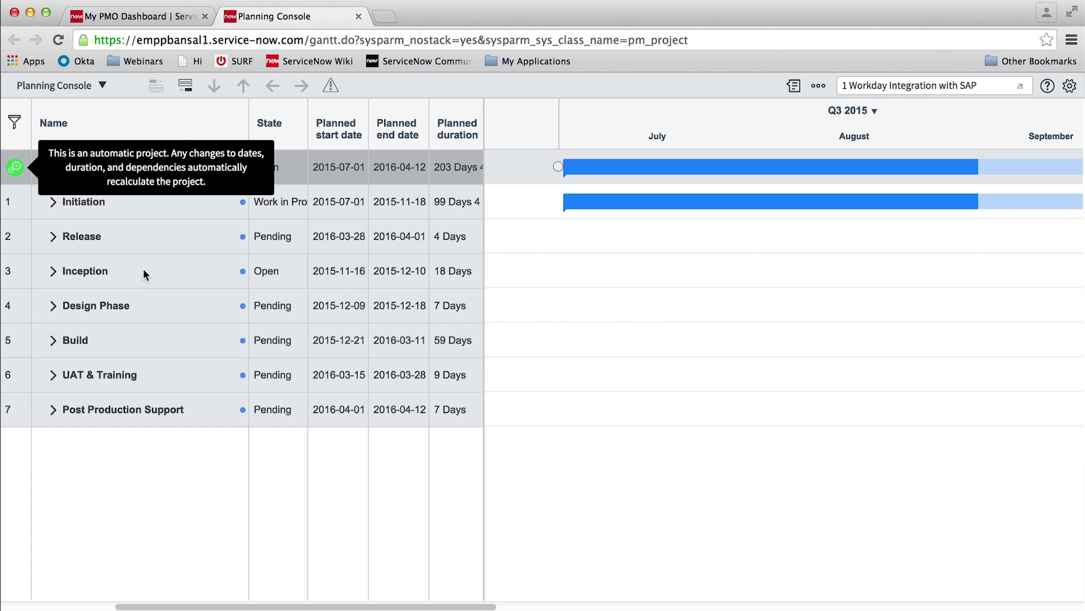
Step: Create a new project 'Implement Pricing Tool' from the 'Approved Project Phases - Sales' template
left_click(103, 85)
left_click(124, 107)
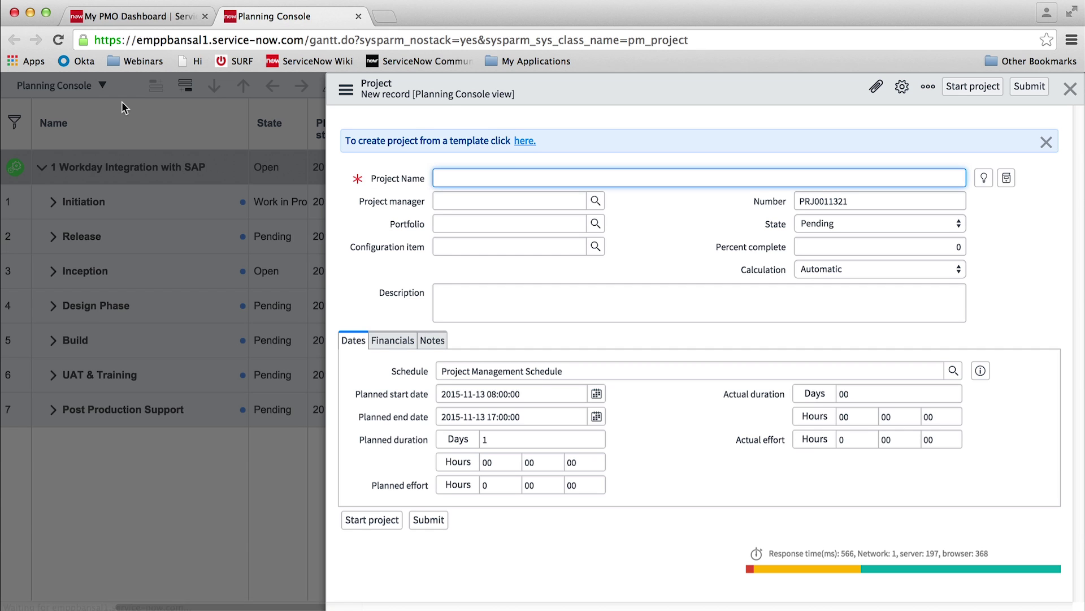
left_click(518, 146)
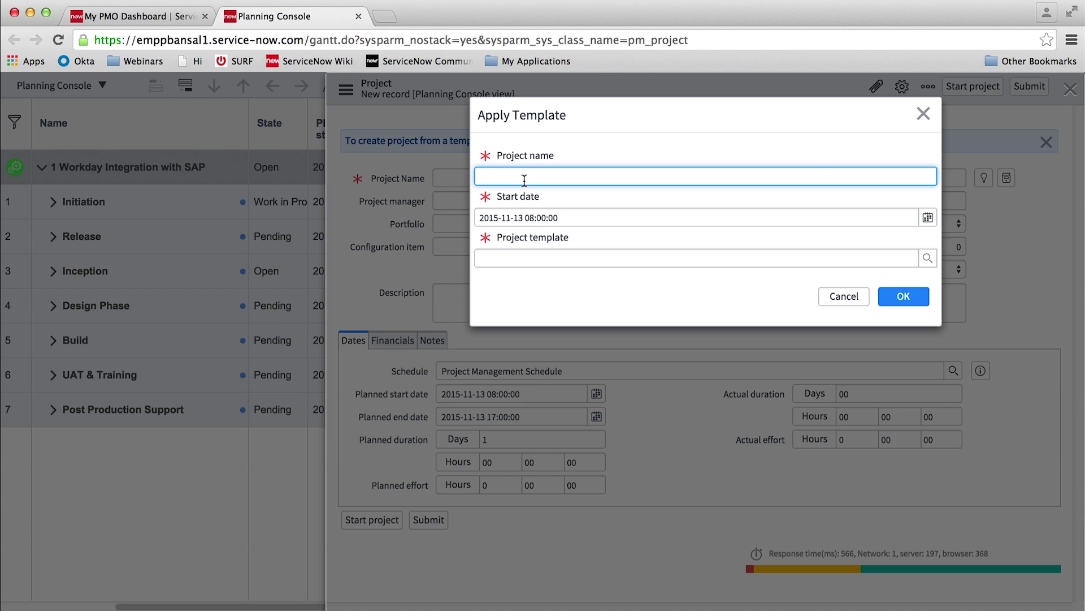
type("Implement Pricing Too")
key("Tab")
key("Tab")
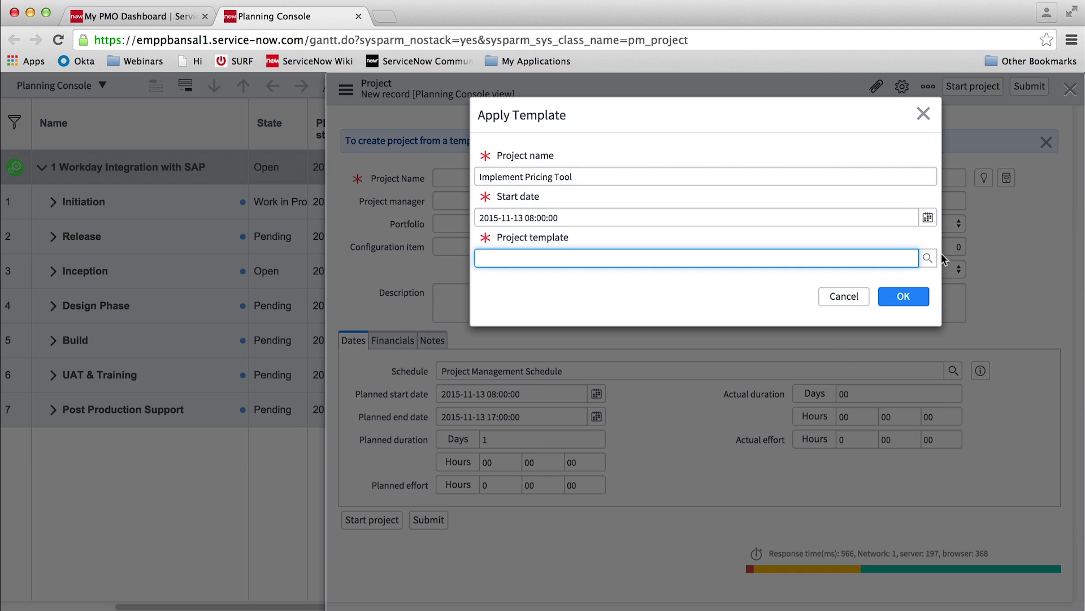
left_click(928, 257)
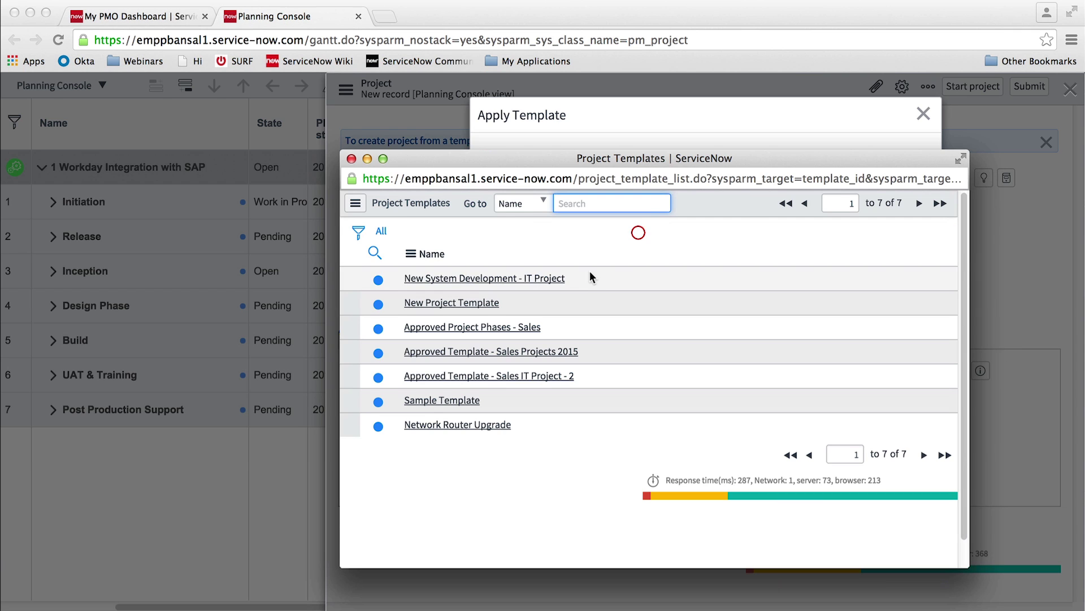
left_click(524, 328)
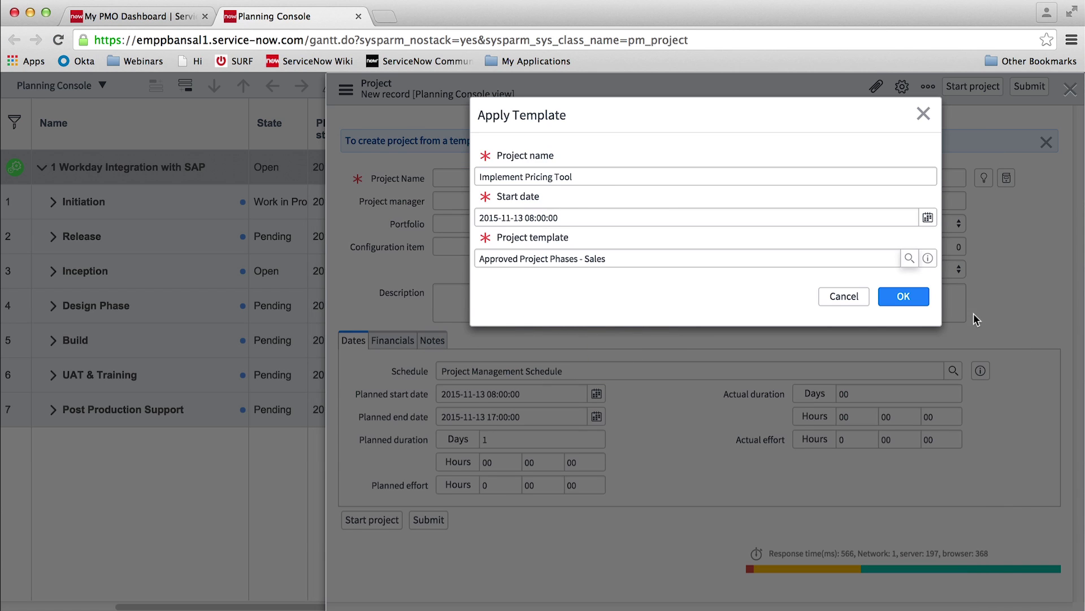
left_click(911, 301)
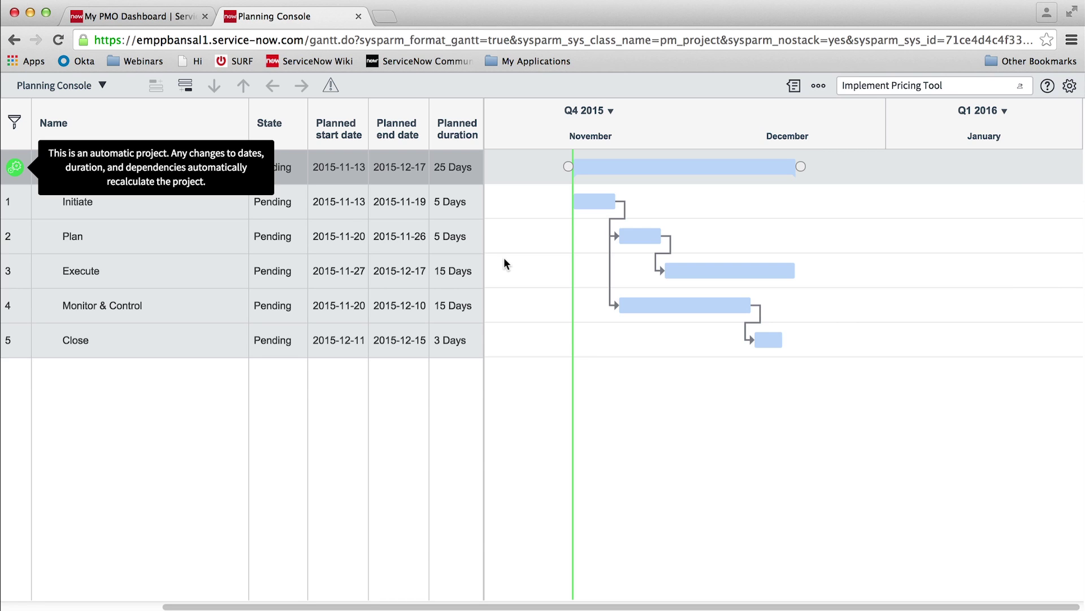
Step: Add a 'Develop Project Charter' task below Initiate with a 5-day planned duration
left_click(222, 208)
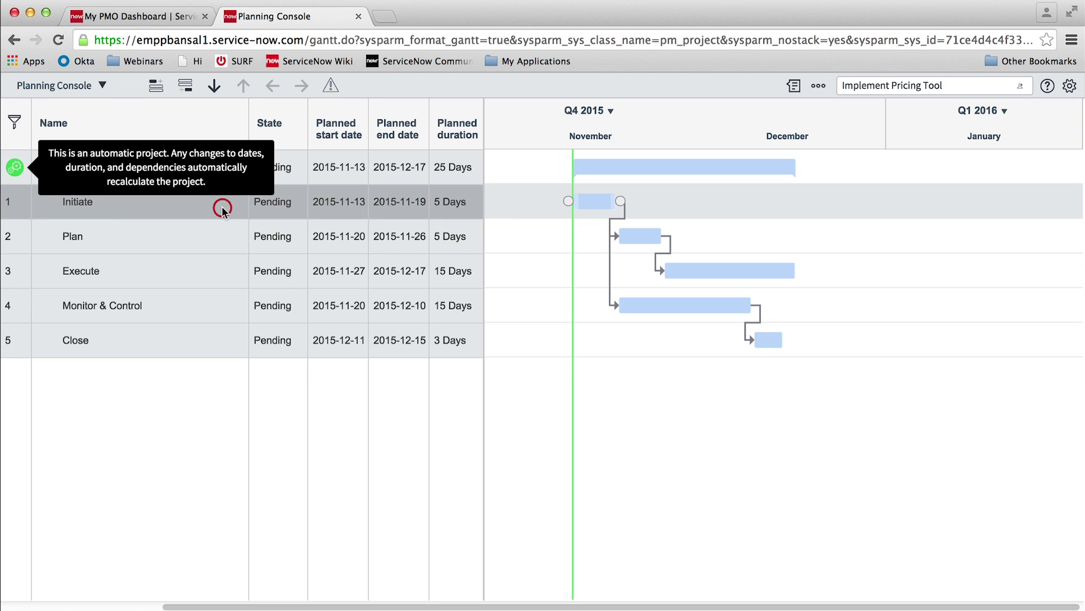
left_click(188, 90)
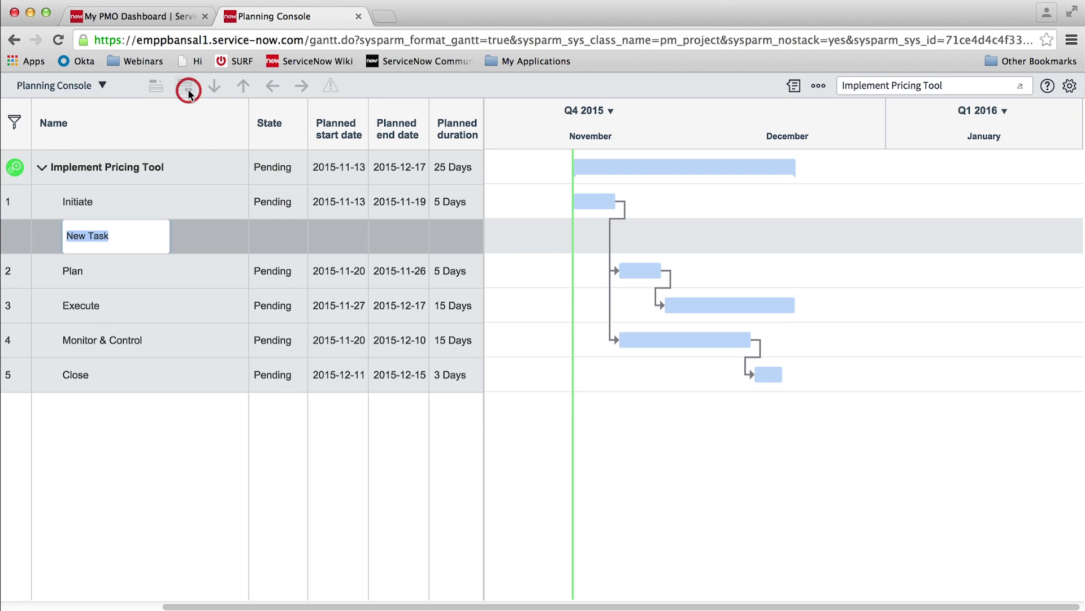
type("Develop Proj")
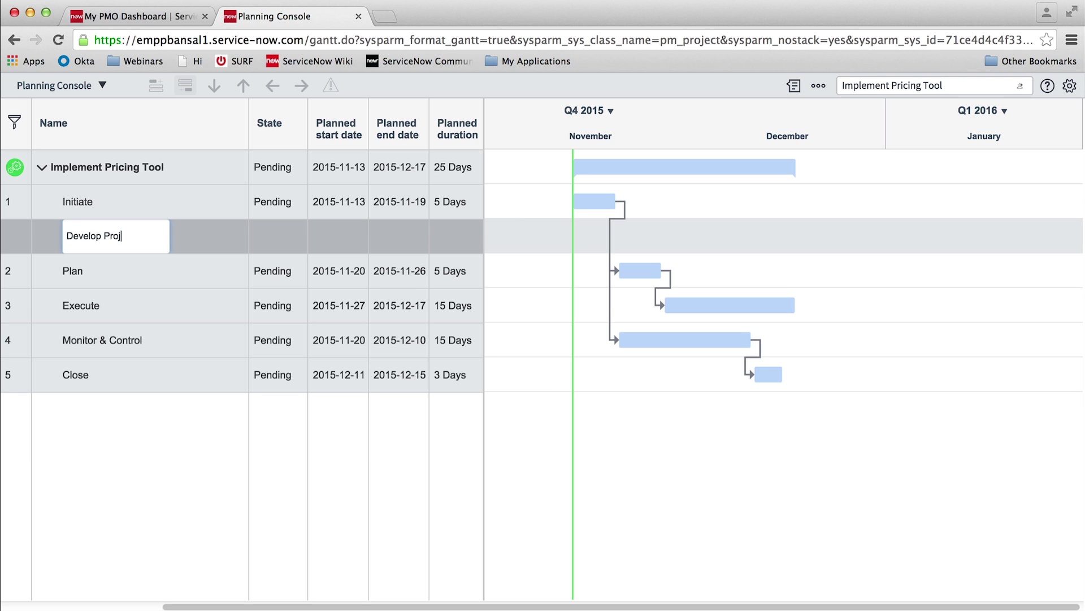
type("ect Charter")
key("Return")
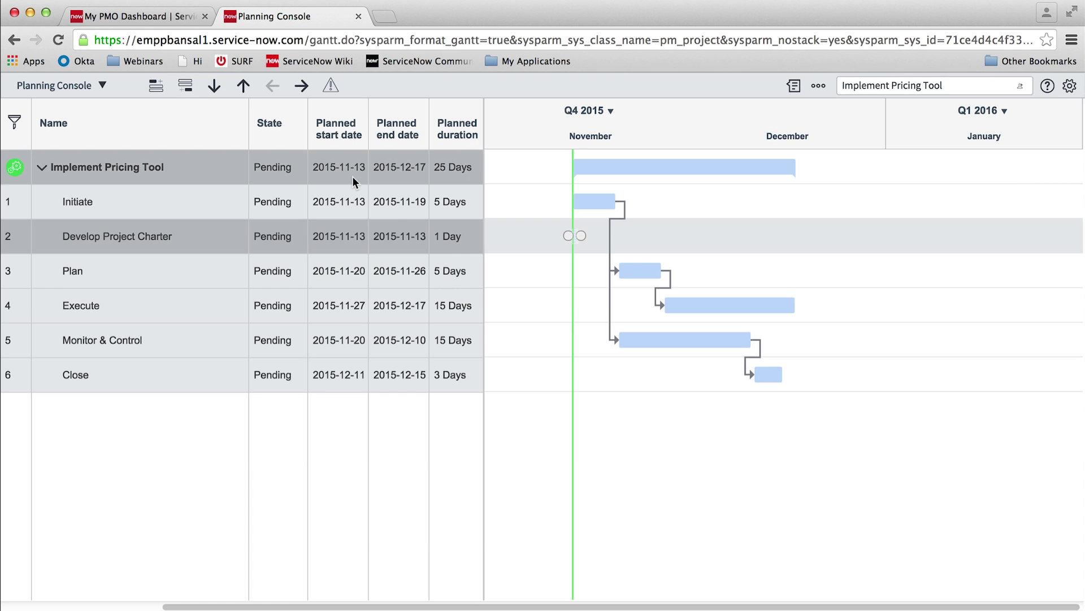
double_click(451, 237)
type("5")
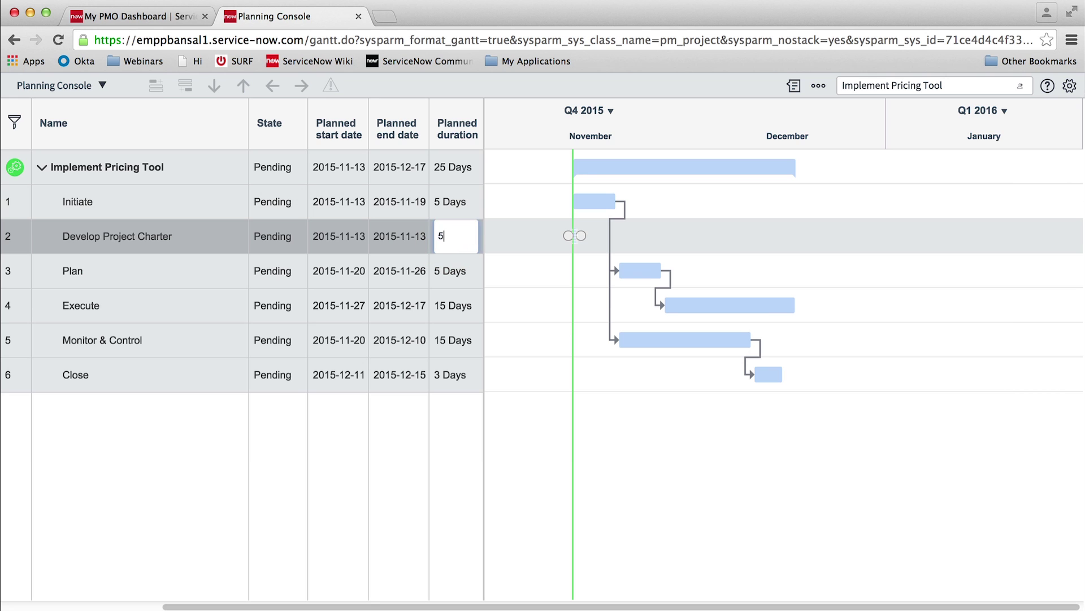
key("Return")
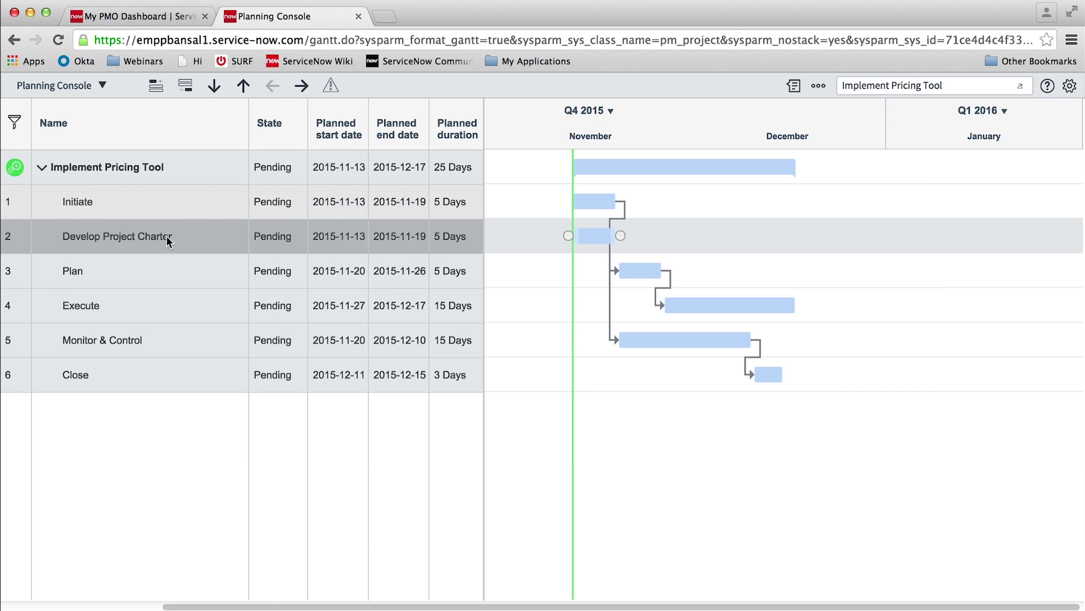
Step: Add an 'Identify Stakeholders' task below Develop Project Charter, lasting 5 days
left_click(188, 86)
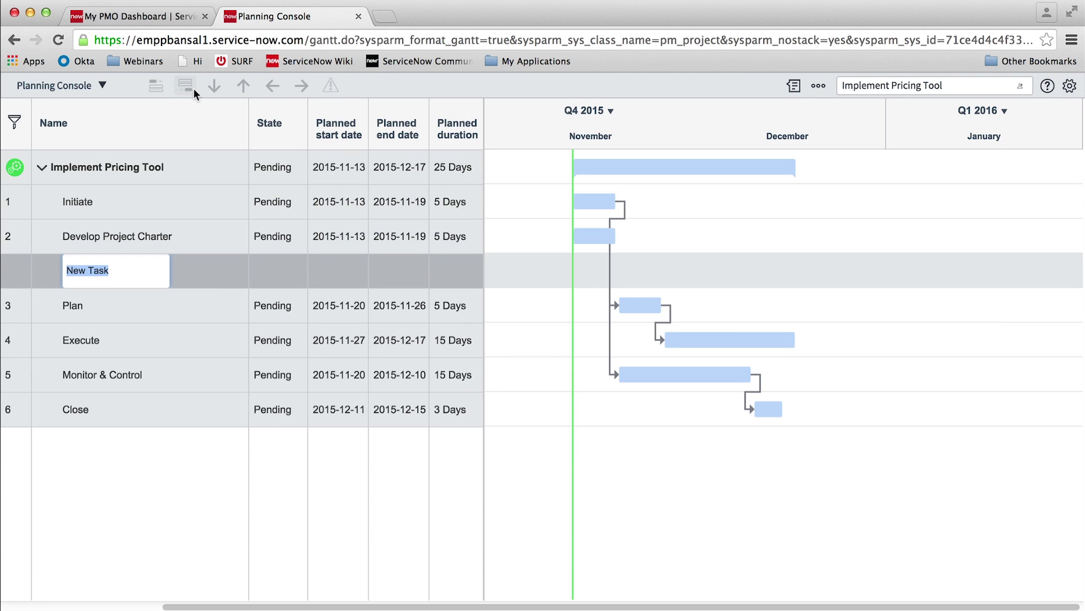
type("Identify Stakeholders")
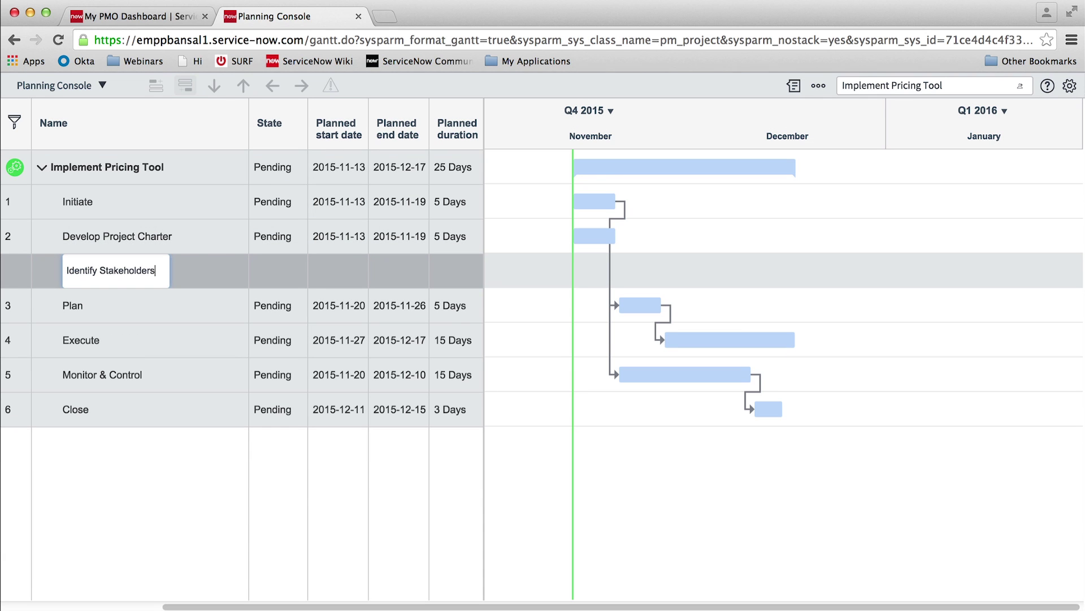
key("Return")
left_click(460, 269)
type("5")
key("Return")
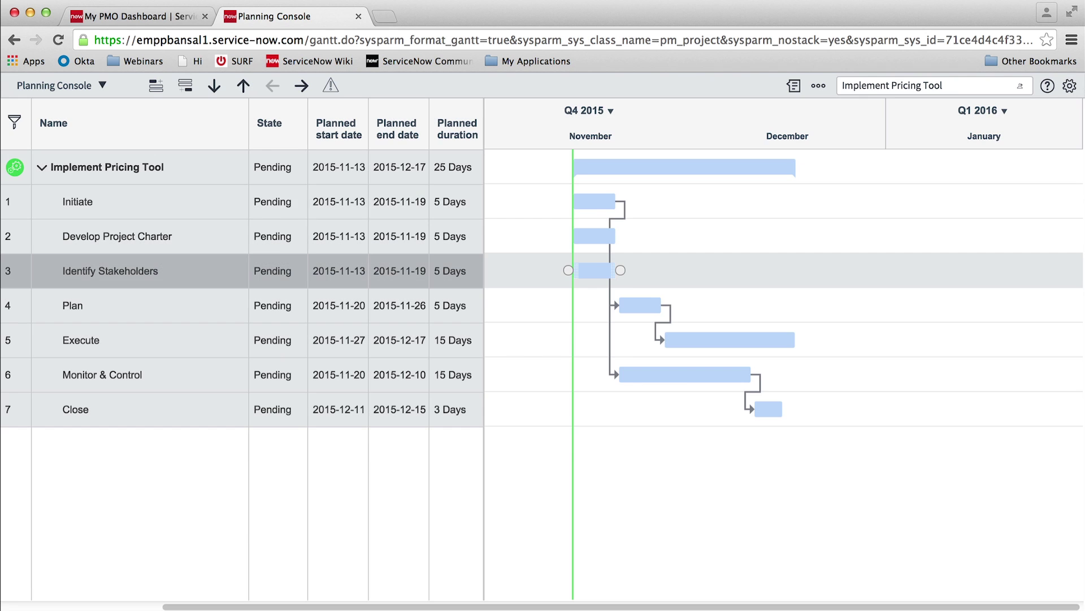
Step: Indent Develop Project Charter and Identify Stakeholders as subtasks of Initiate
left_click(177, 240)
left_click(301, 86)
left_click(141, 236)
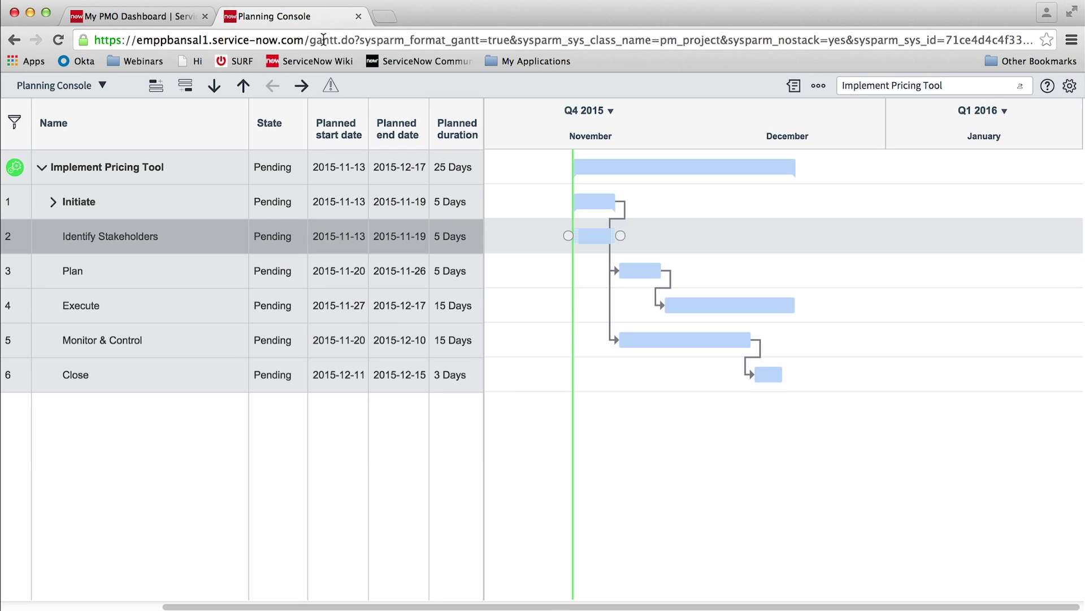
left_click(302, 85)
left_click(54, 202)
left_click(55, 204)
Step: Add a 'Create Resource Plan' task below Plan with a 6-day duration
left_click(142, 236)
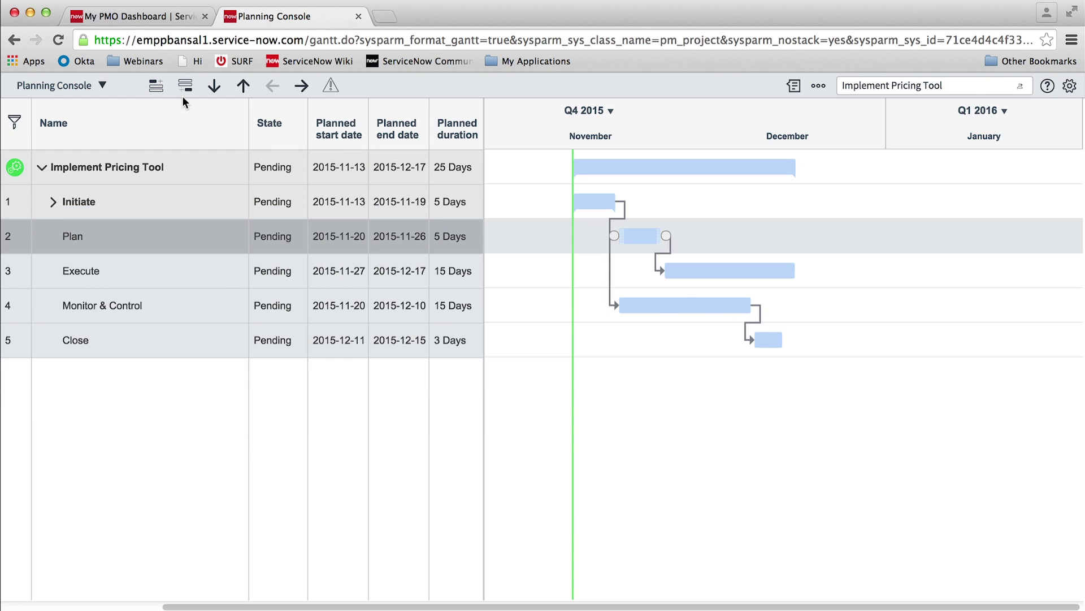
left_click(185, 86)
type("Create Resource Plan")
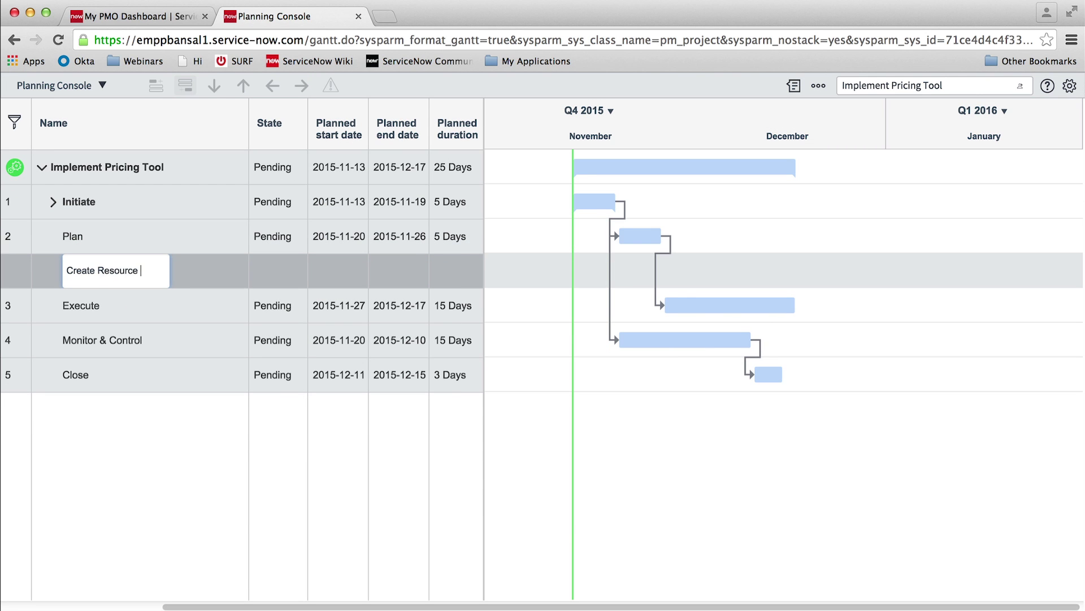
key("Return")
double_click(443, 270)
type("6")
key("Return")
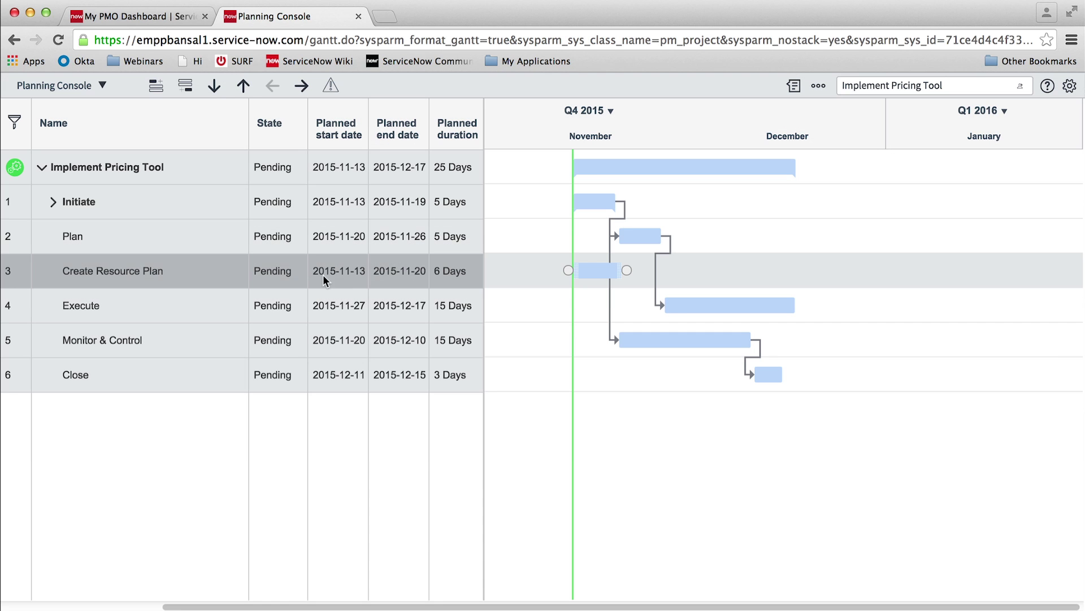
Step: Add a 'Create Cost Plan' task below Create Resource Plan, lasting 5 days
left_click(186, 86)
type("Create")
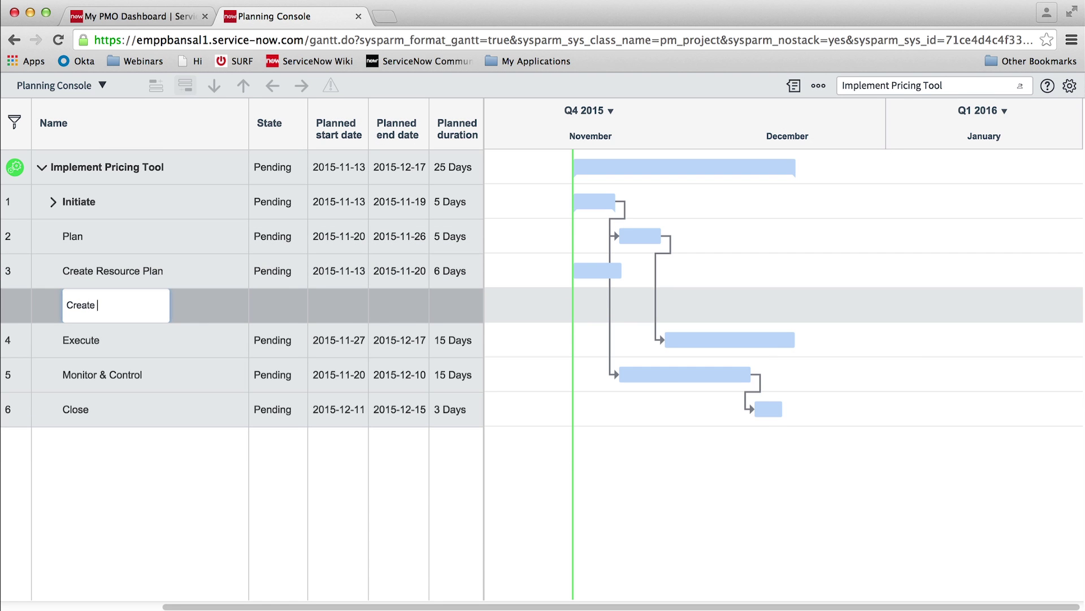
type(" Cost Plan")
key("Return")
double_click(453, 305)
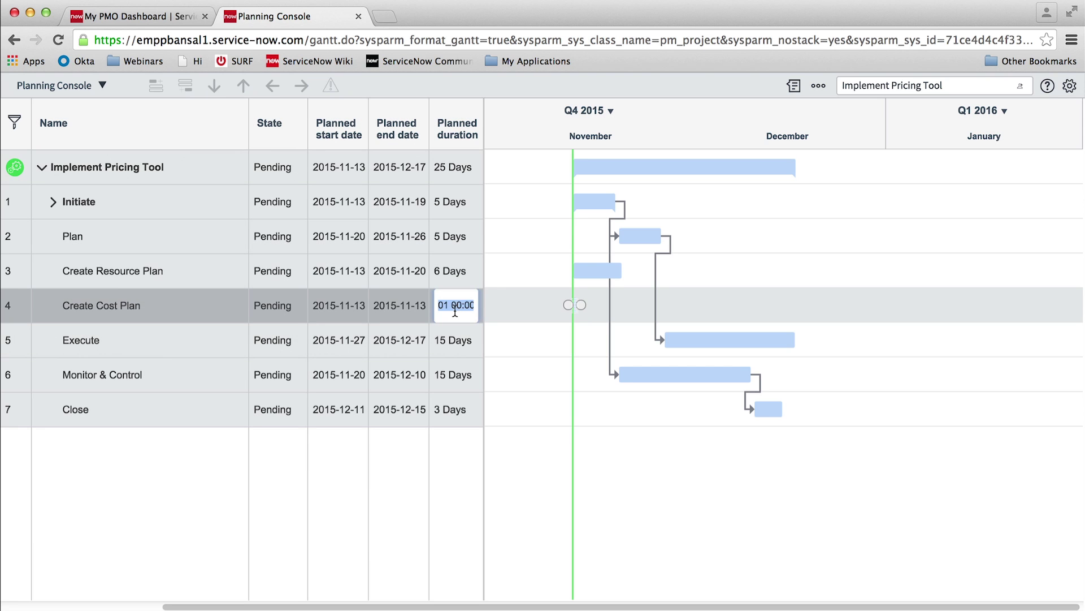
type("5")
key("Return")
Step: Indent Create Resource Plan and Create Cost Plan under Plan, then expand Plan and Initiate
left_click(249, 270)
left_click(302, 86)
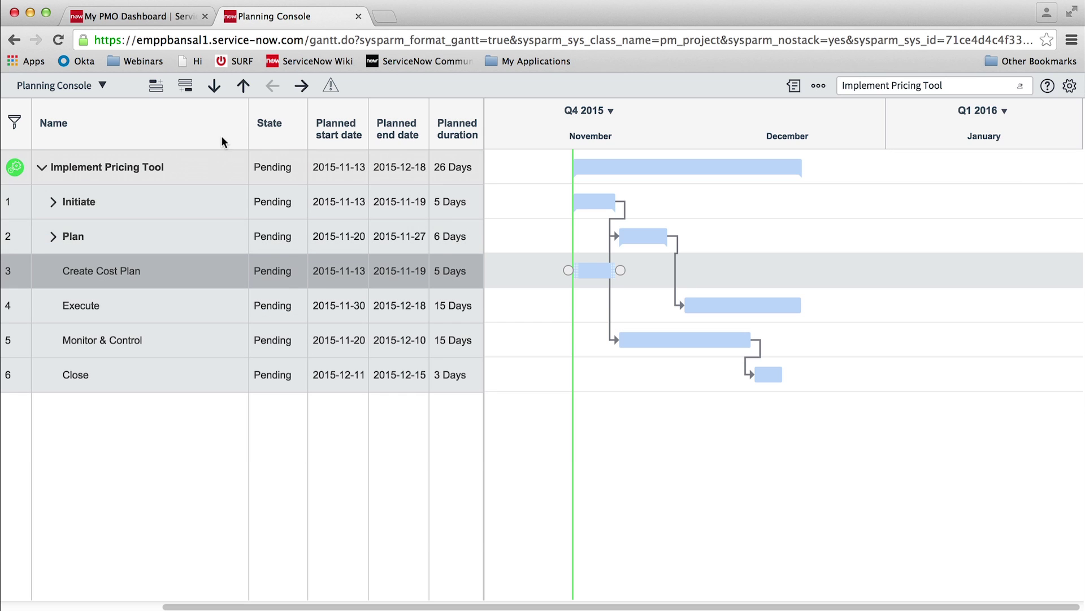
left_click(302, 86)
left_click(53, 236)
left_click(53, 202)
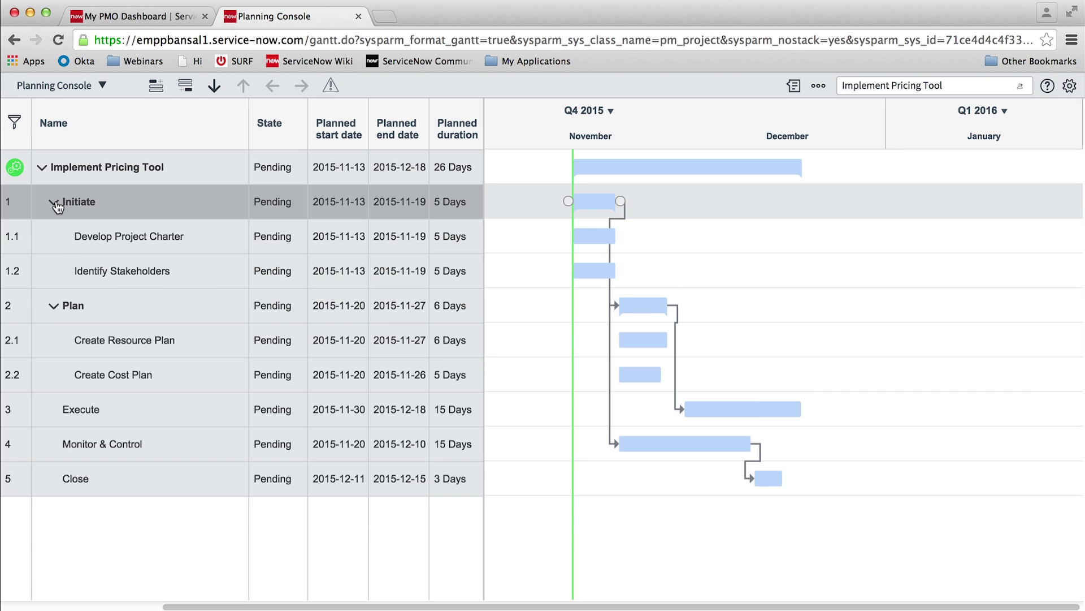
Step: Link Develop Project Charter to precede Identify Stakeholders, and Create Cost Plan to start with Create Resource Plan
mouse_move(622, 242)
left_click_drag(622, 241, 571, 270)
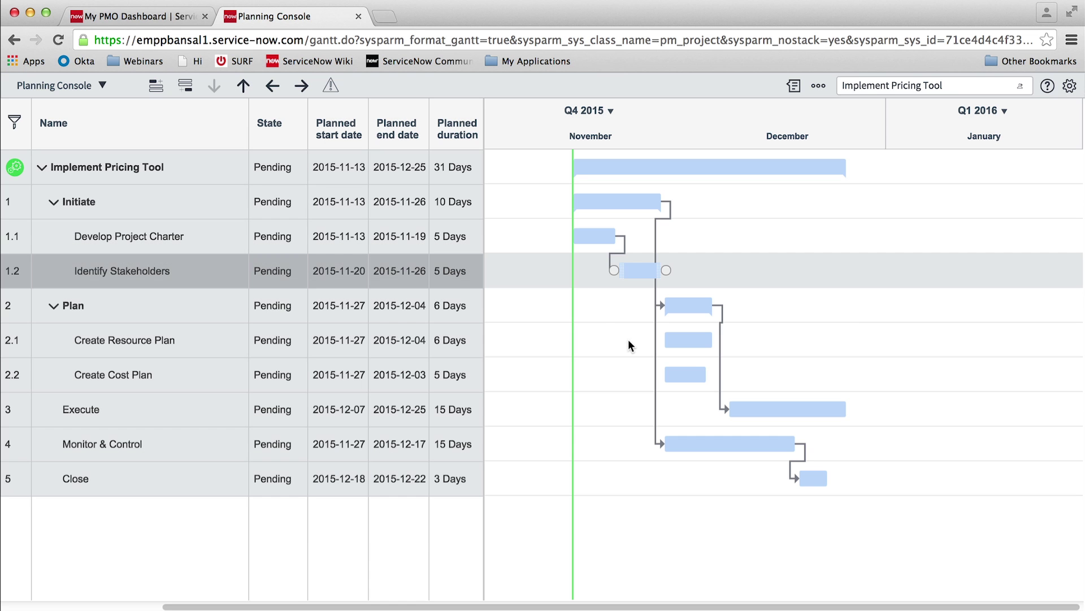
mouse_move(660, 346)
left_click_drag(660, 346, 663, 376)
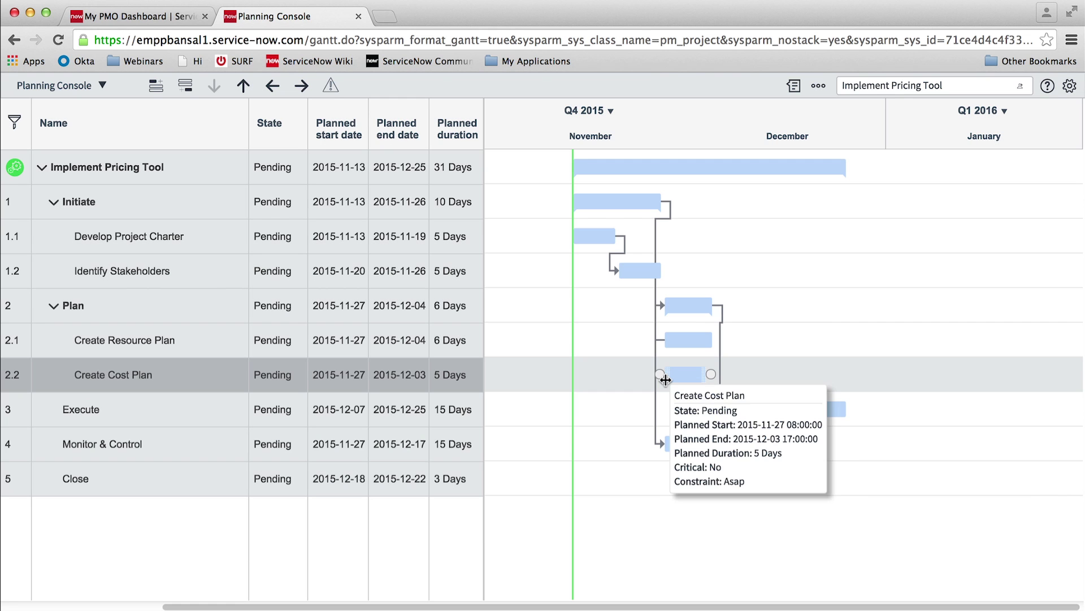
Step: Show the Predecessor and Assigned to columns in the plan grid
left_click(14, 121)
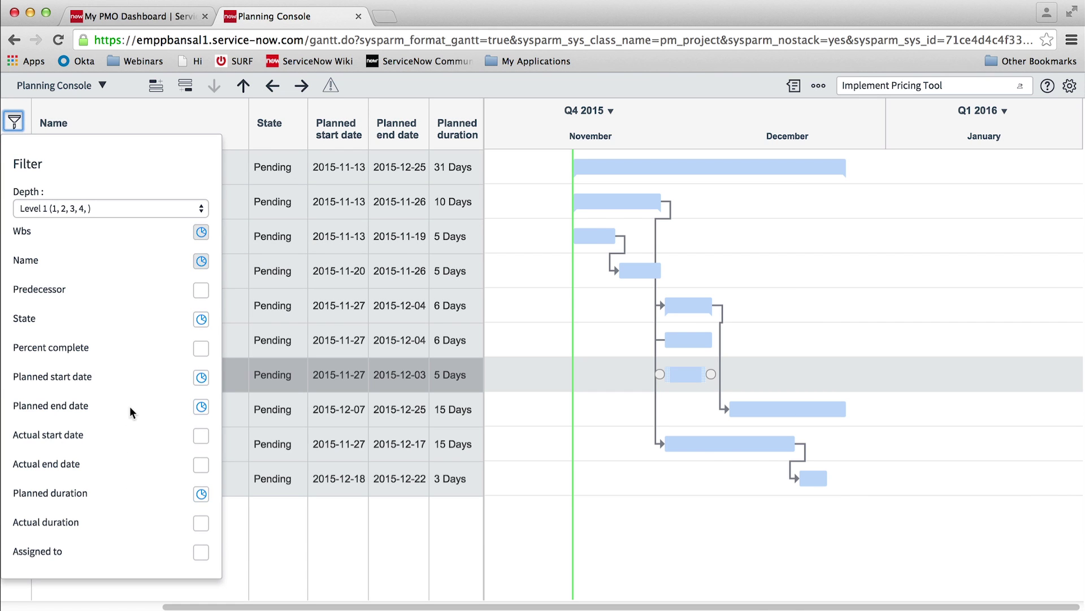
left_click(201, 290)
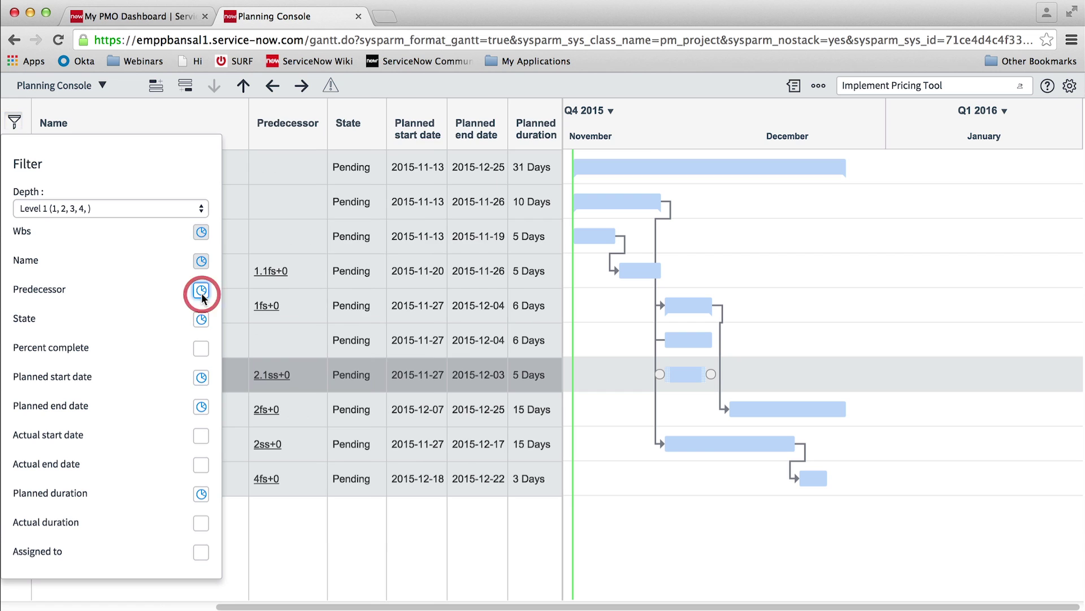
left_click(202, 552)
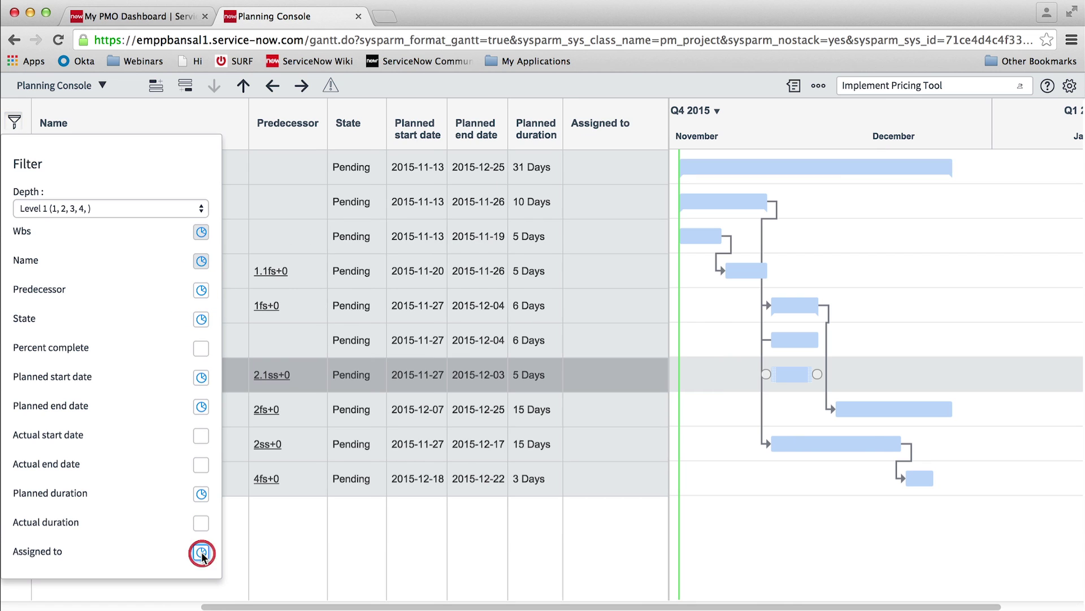
left_click(197, 117)
Step: Assign users to Develop Project Charter, Identify Stakeholders, Create Resource Plan and Create Cost Plan
left_click(619, 224)
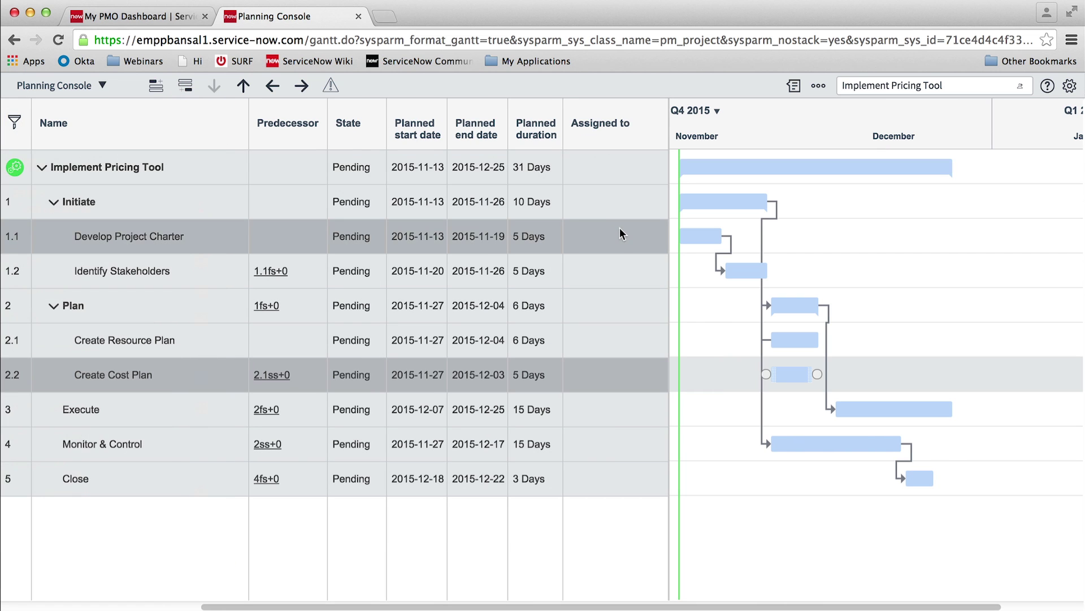
left_click(619, 227)
left_click(596, 314)
left_click(605, 278)
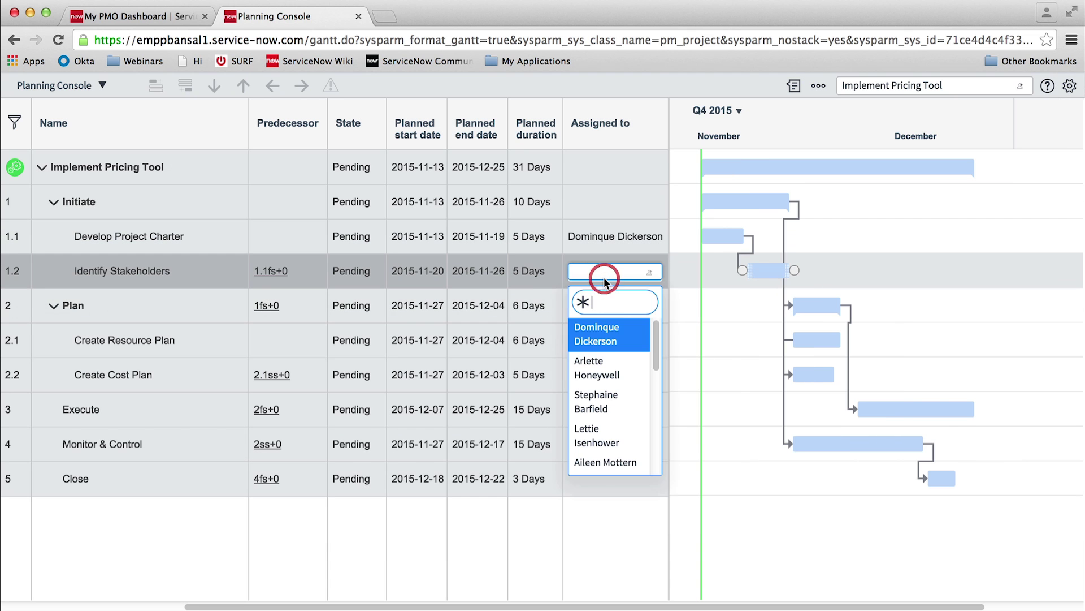
left_click(597, 362)
left_click(606, 348)
left_click(606, 343)
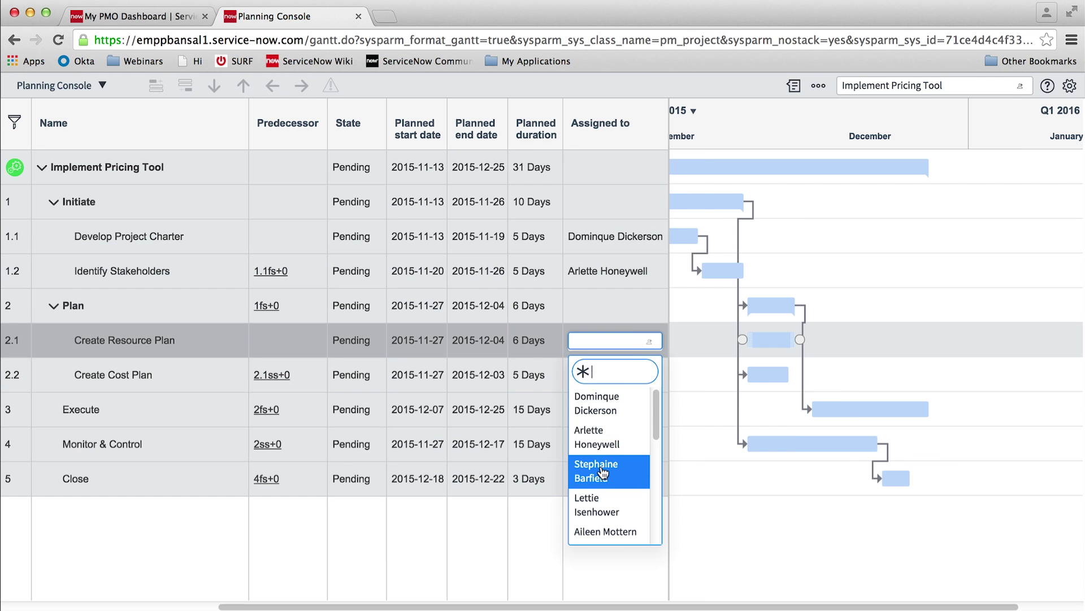
left_click(606, 471)
left_click(600, 384)
left_click(600, 384)
left_click(604, 505)
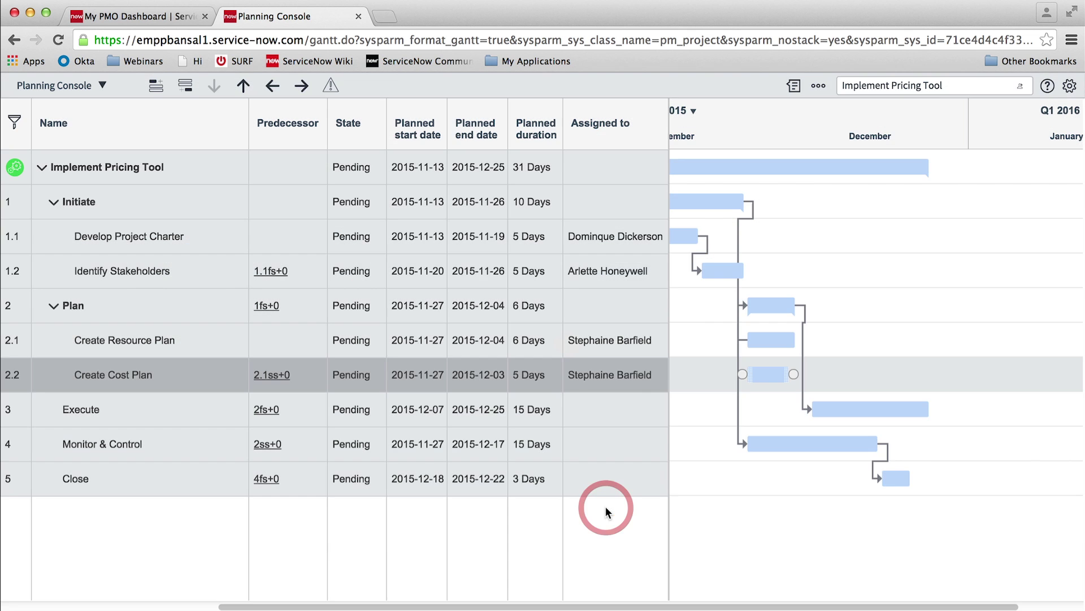
Step: Collapse Initiate and Plan, hide the Assigned to and Predecessor columns, and show the critical path
left_click(52, 203)
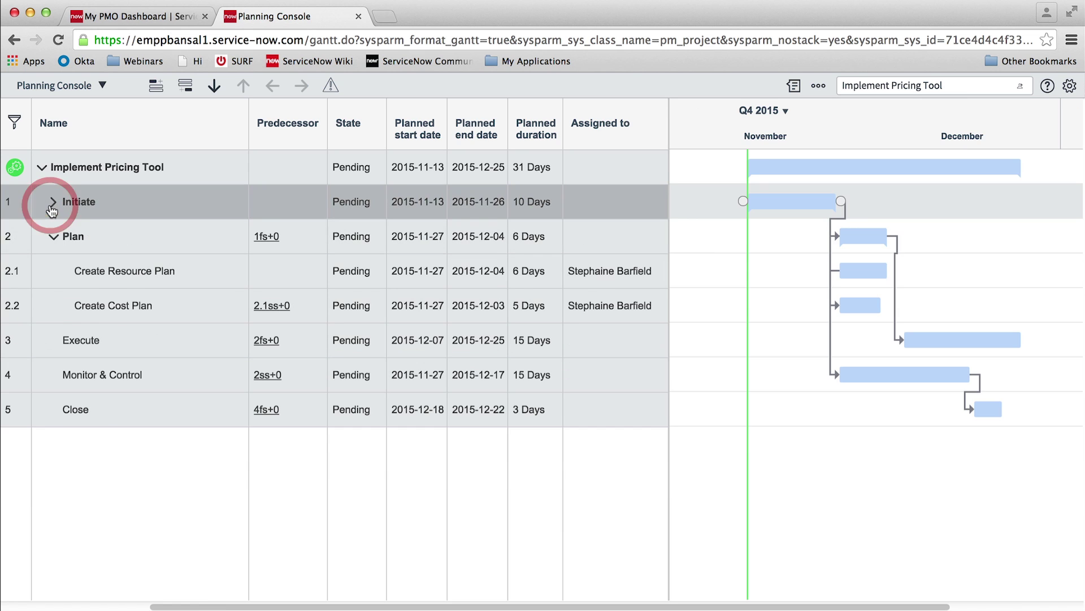
left_click(53, 237)
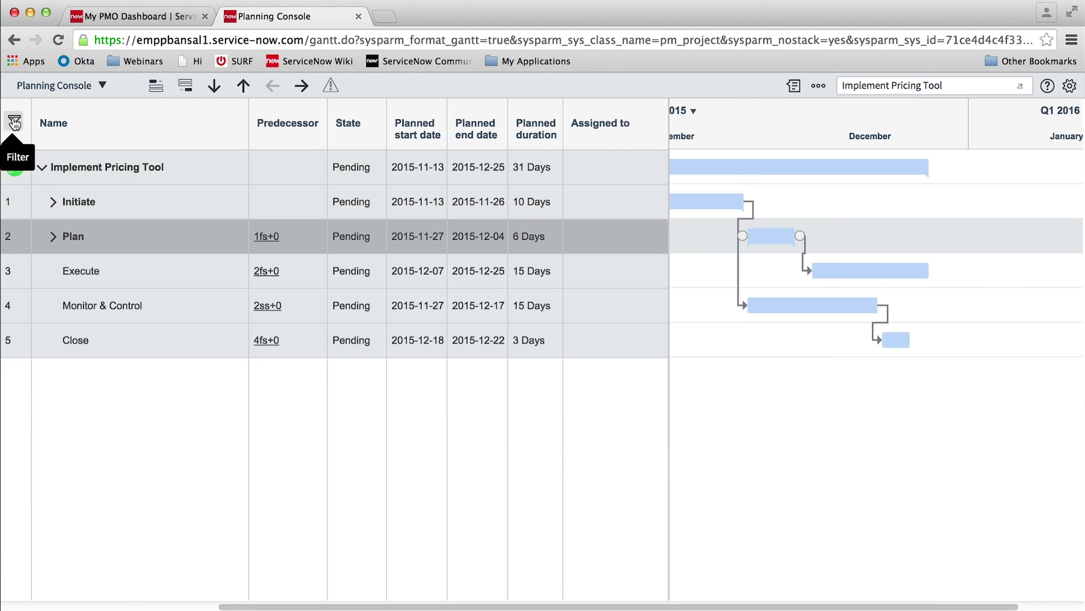
left_click(14, 121)
left_click(201, 552)
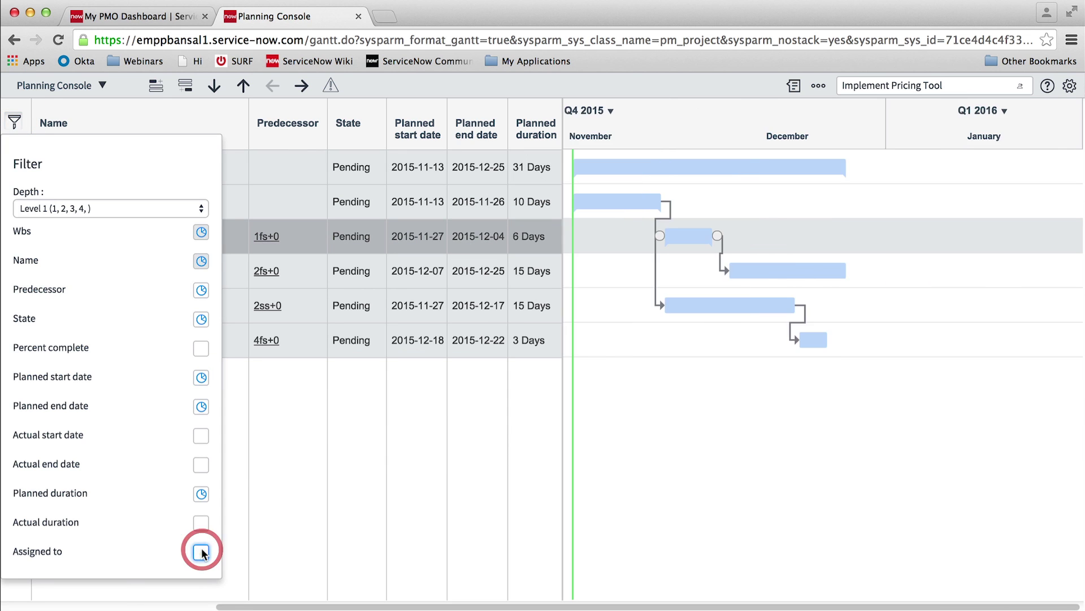
left_click(202, 290)
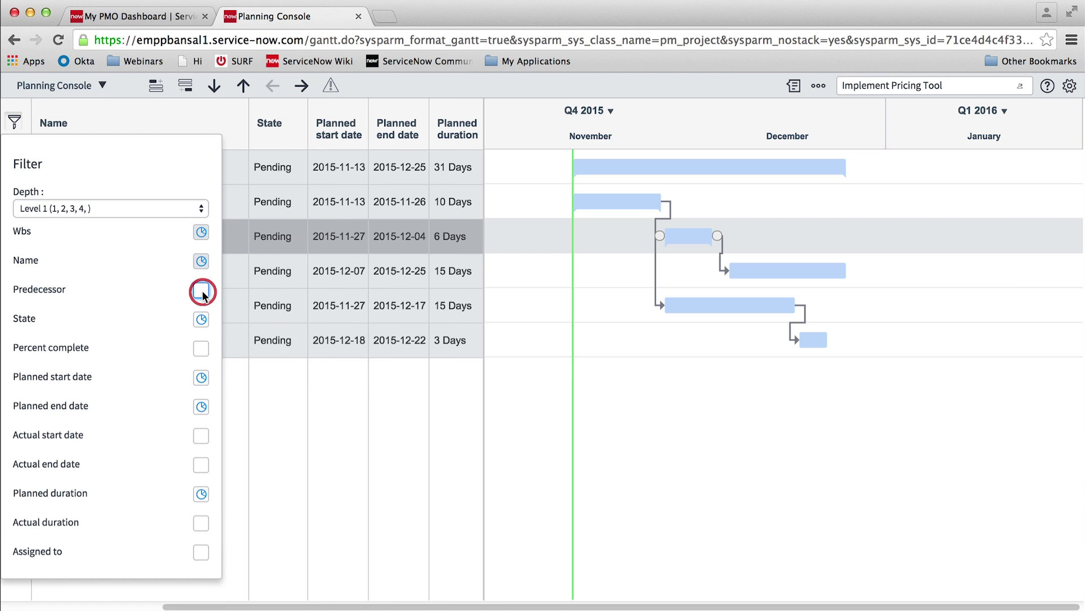
left_click(332, 444)
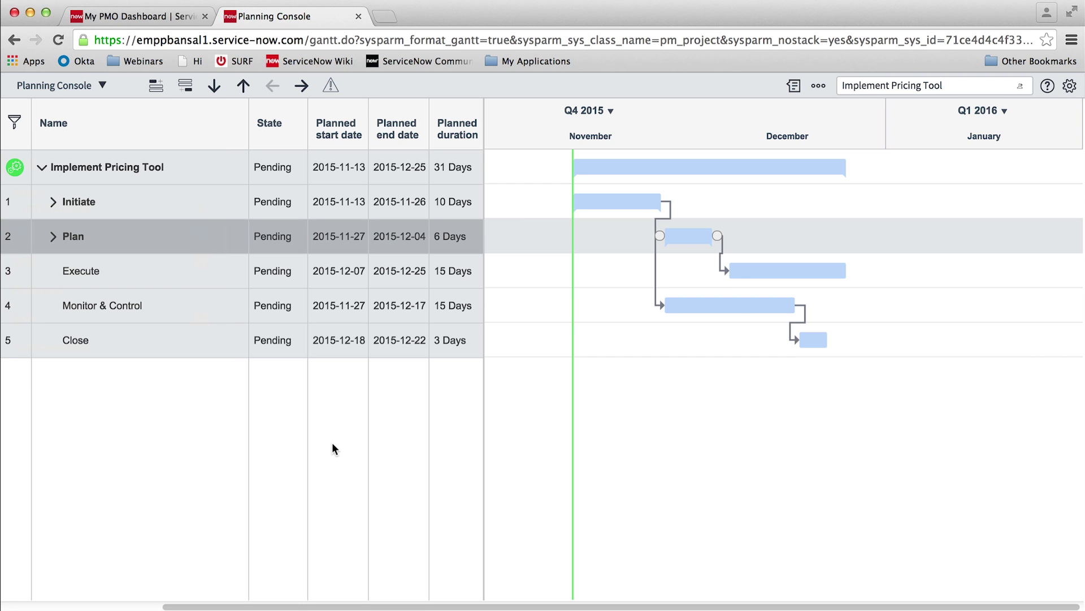
left_click(337, 91)
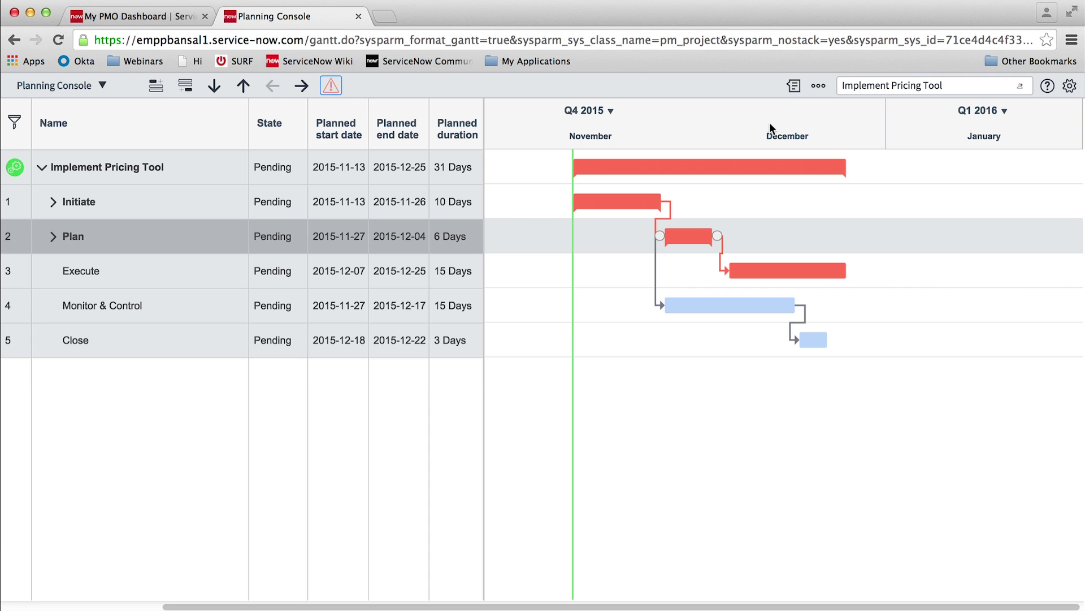
Step: Create and save a baseline with the description 'Baseline-1-13 Nov'
left_click(819, 85)
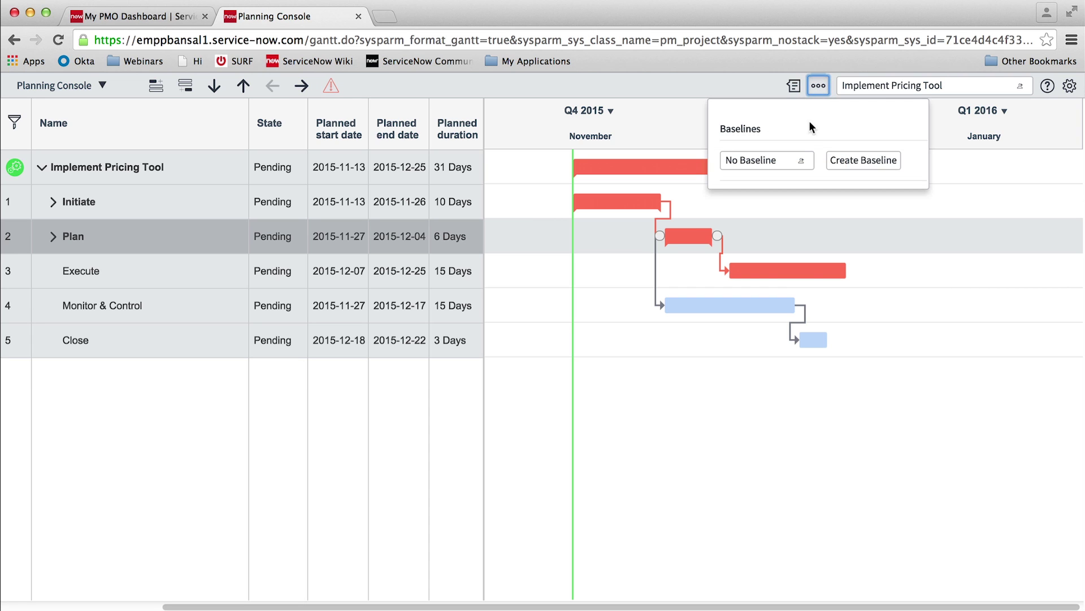
left_click(864, 160)
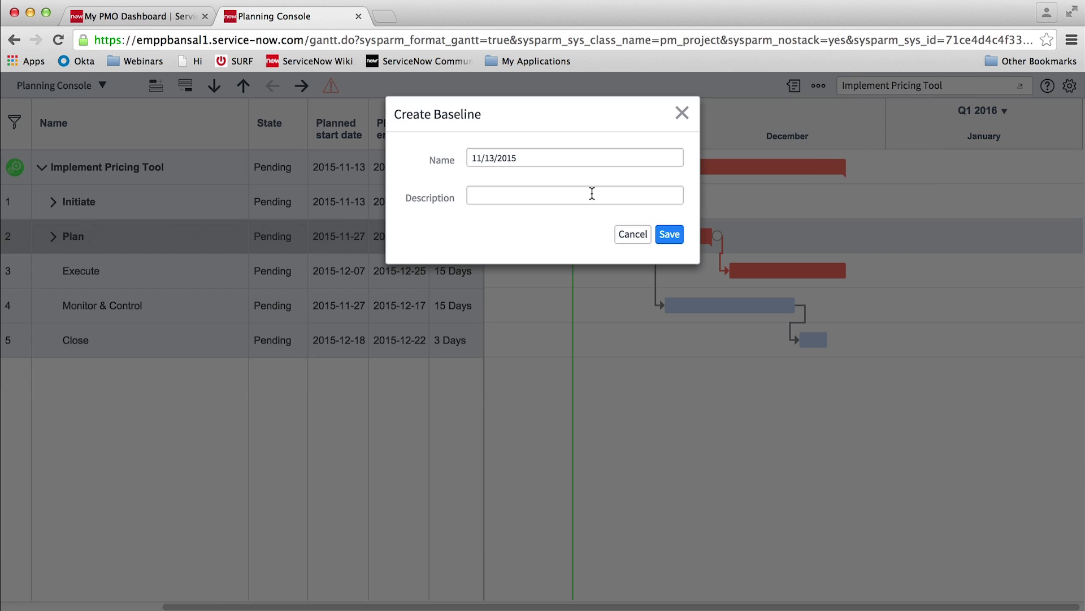
left_click(592, 193)
type("Basel")
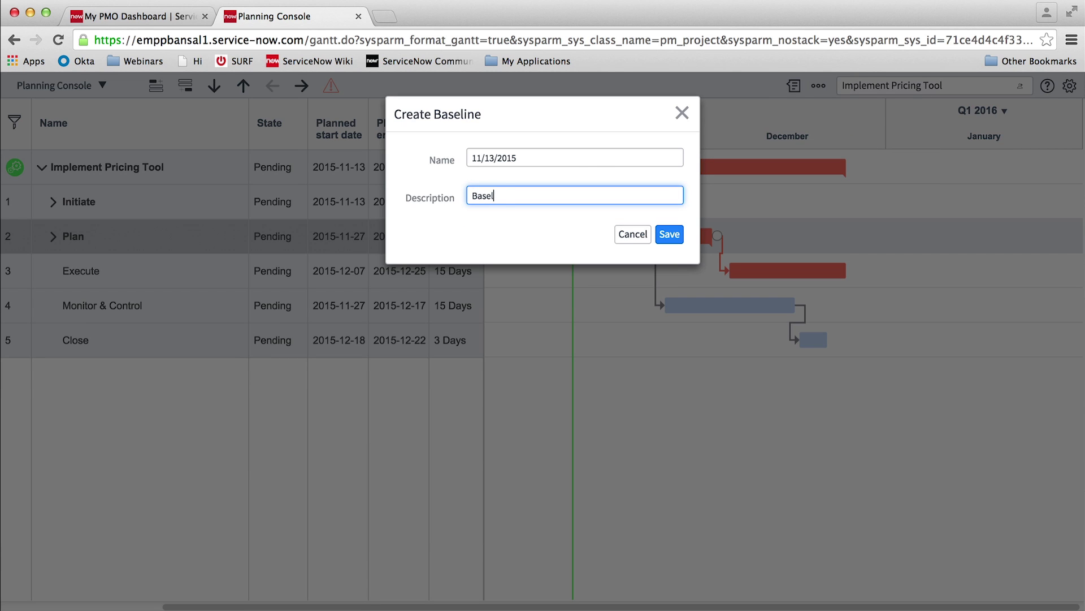
type("ine-1-13 Nov")
left_click(670, 234)
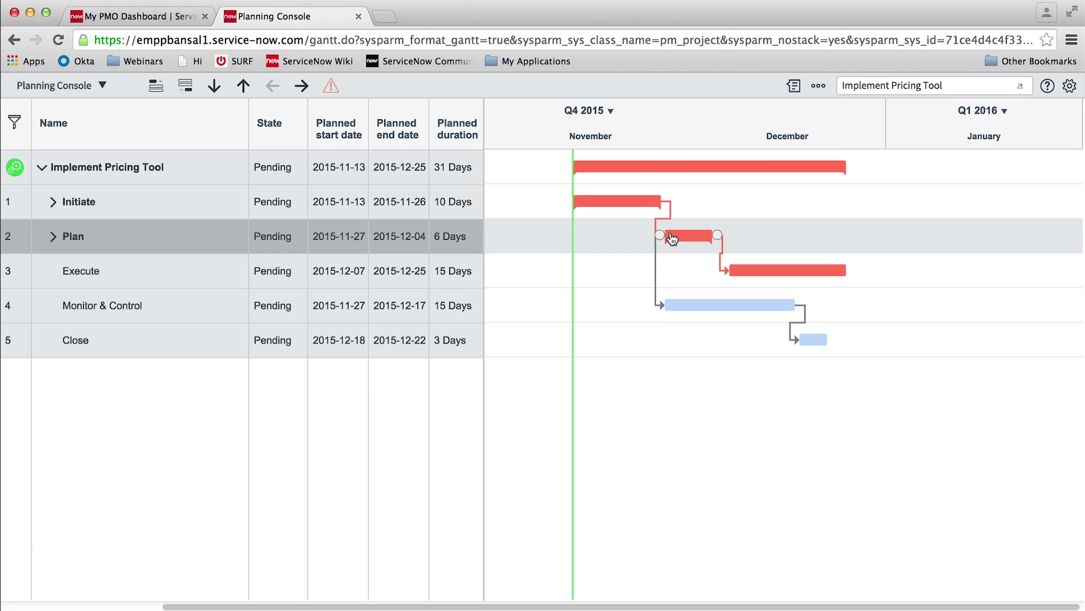
Step: Drag the Close bar's end so Close runs 10 days, ending 2015-12-31
left_click(100, 86)
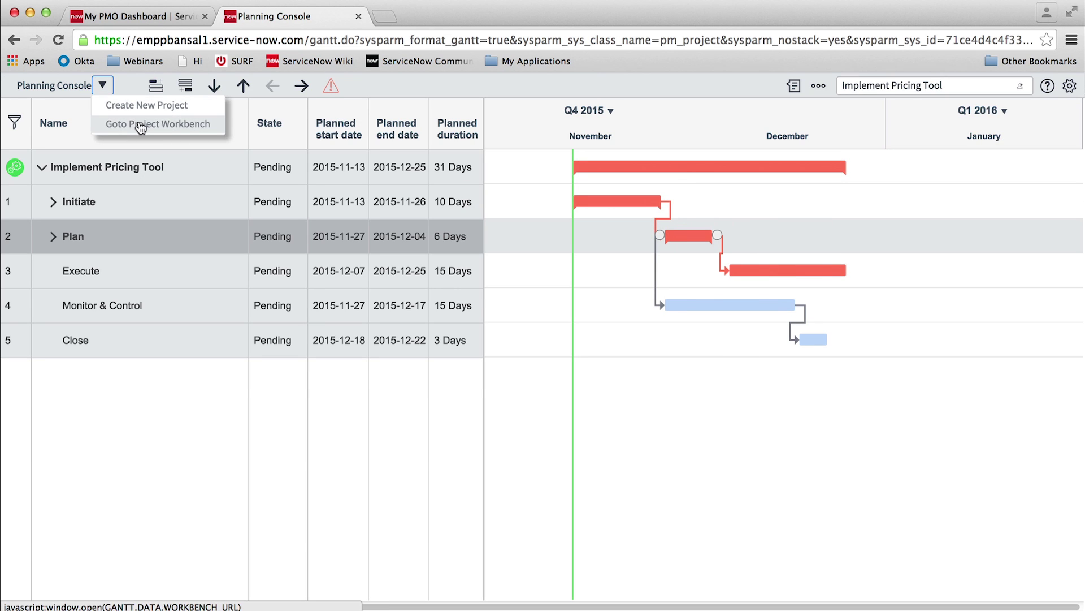
left_click(598, 393)
mouse_move(826, 339)
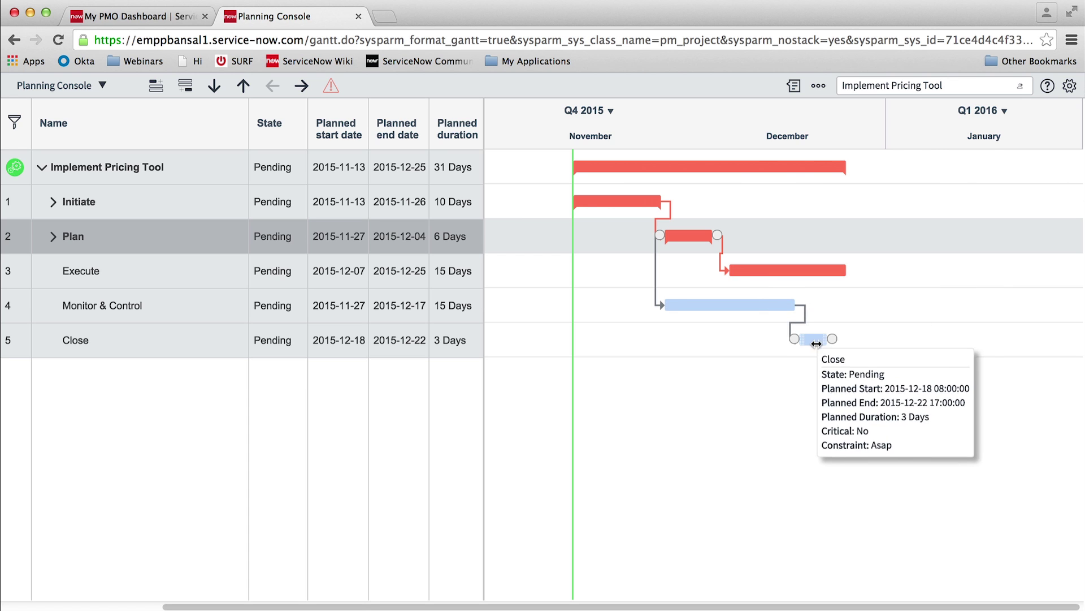
left_click_drag(826, 340, 891, 342)
left_click_drag(705, 603, 600, 603)
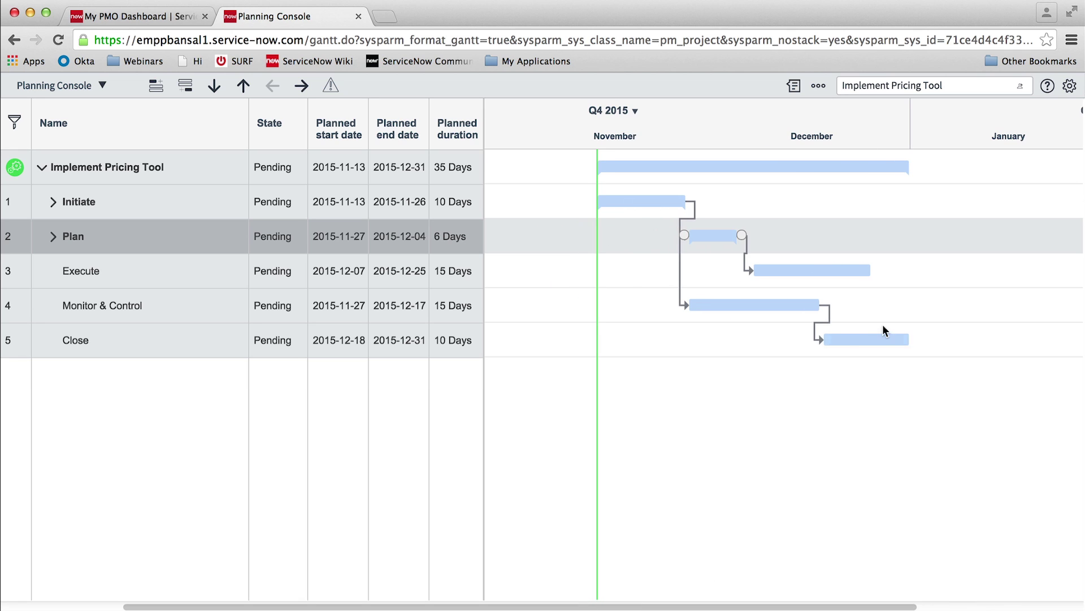
left_click(1070, 86)
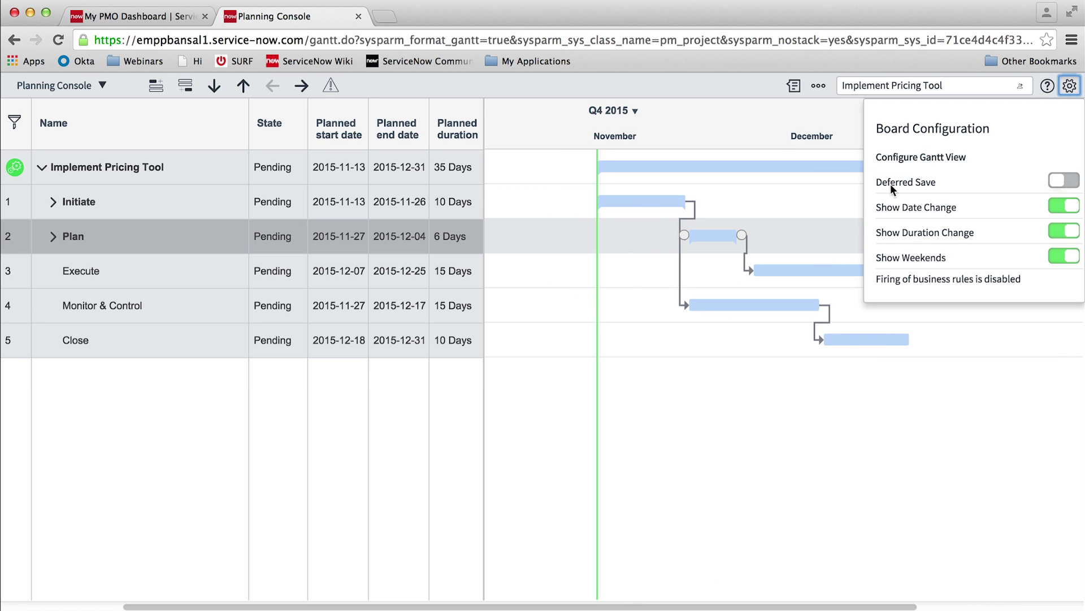
Step: Turn on Deferred Save, then set Close to 12 days and Monitor & Control to 20 days
left_click(1076, 181)
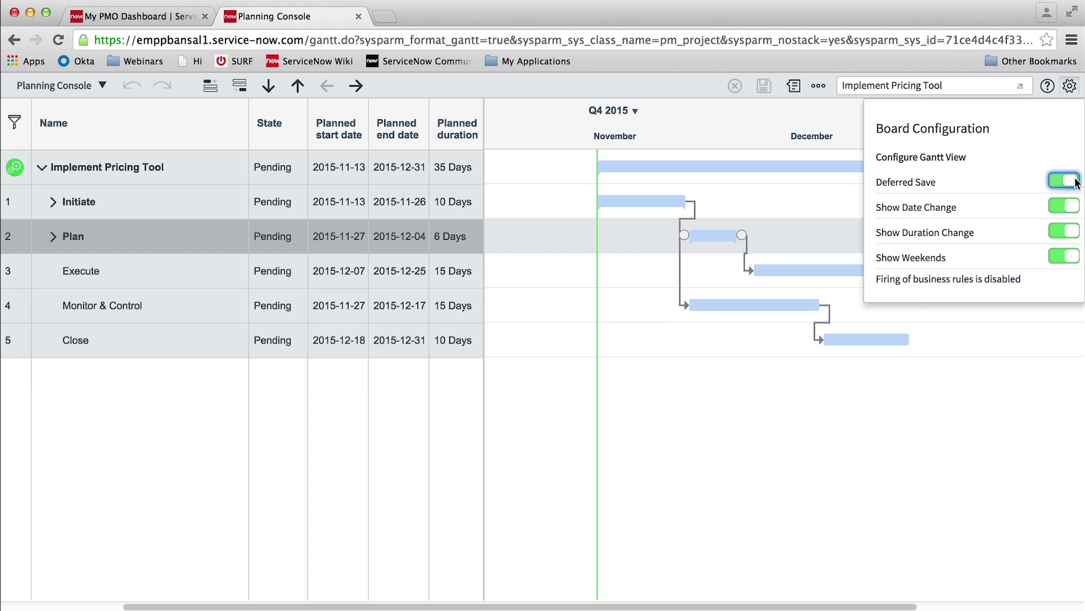
double_click(458, 340)
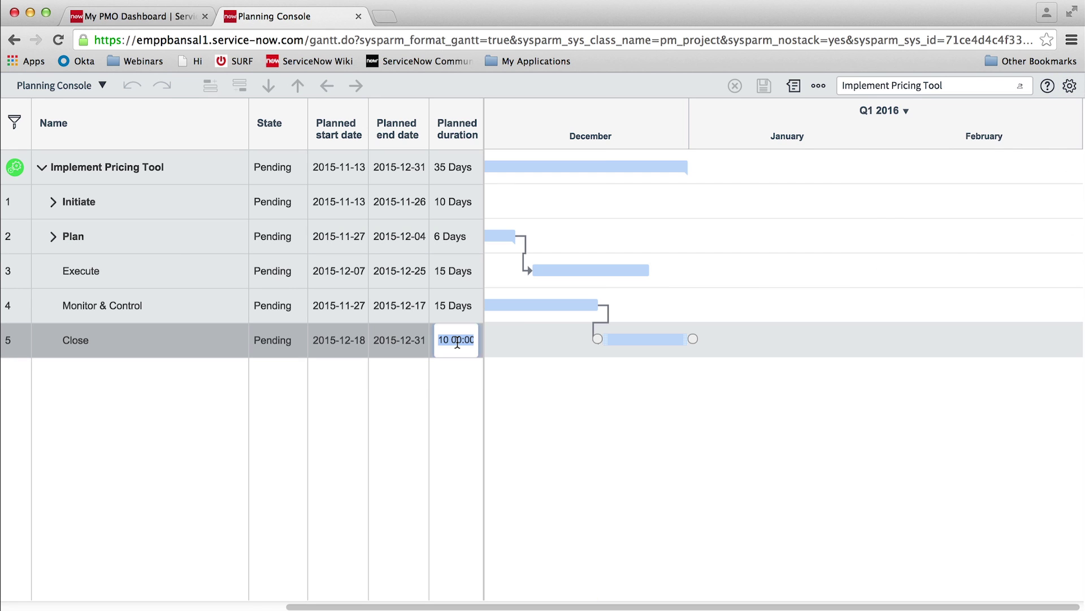
type("12")
key("Return")
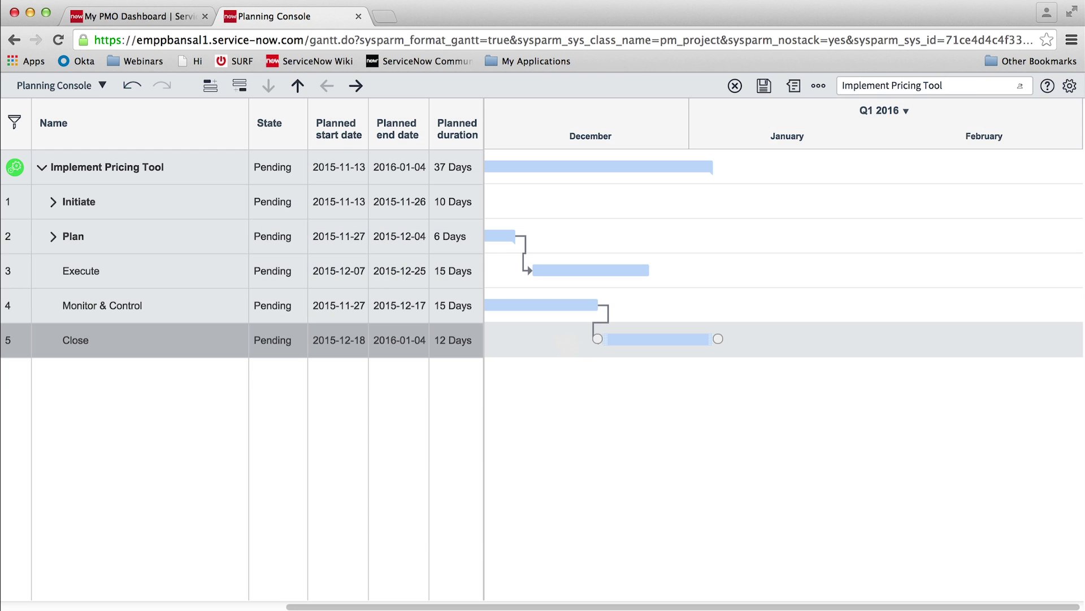
double_click(447, 310)
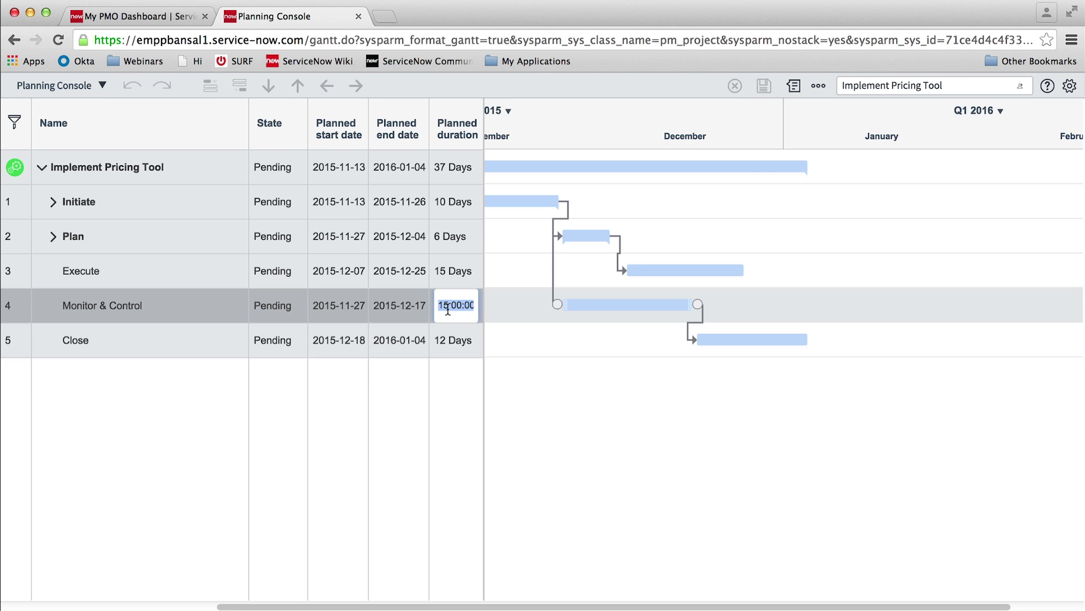
type("20")
key("Return")
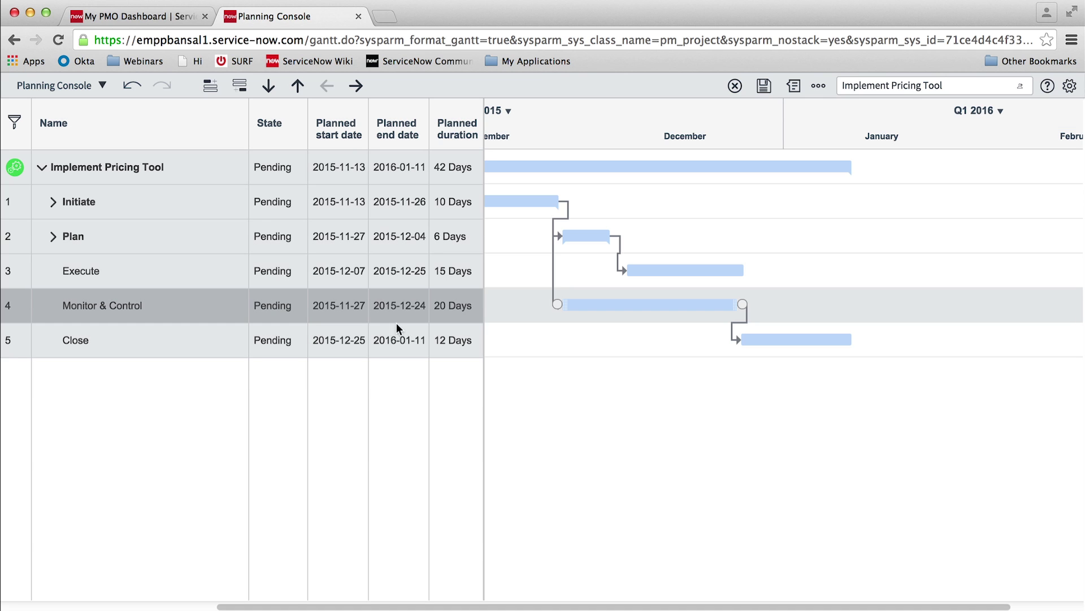
Step: Undo both edits, re-enter the longer durations, then cancel to discard all unsaved changes
left_click(139, 89)
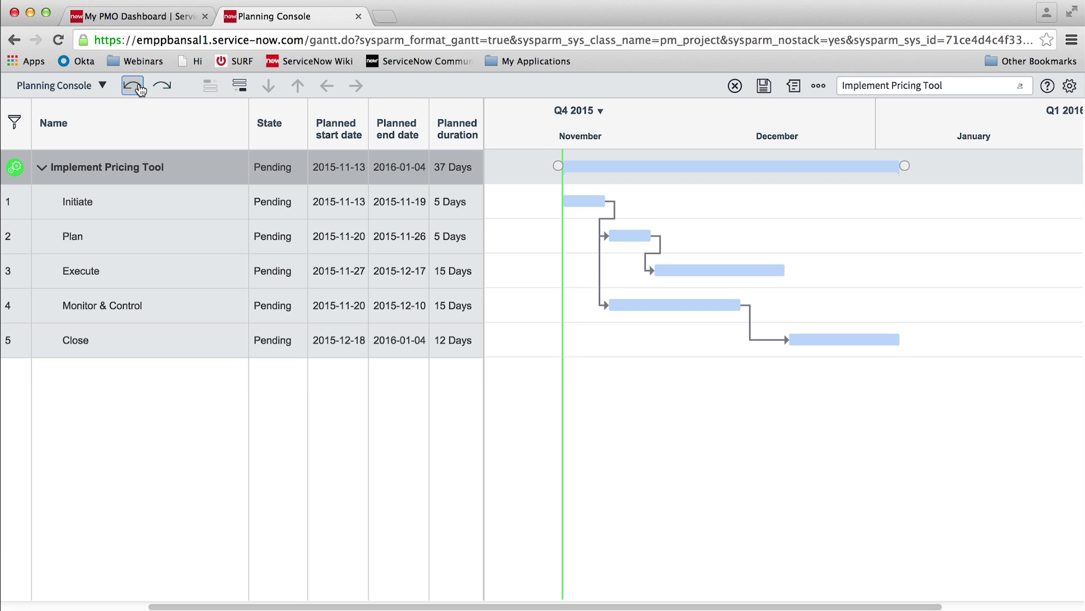
left_click(139, 89)
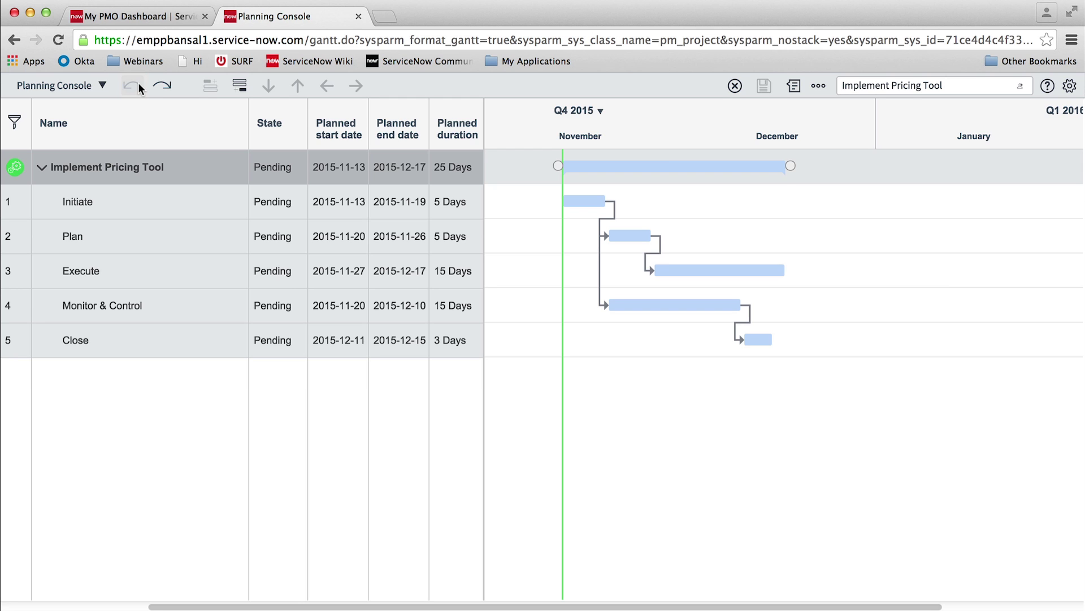
left_click(447, 341)
left_click(448, 342)
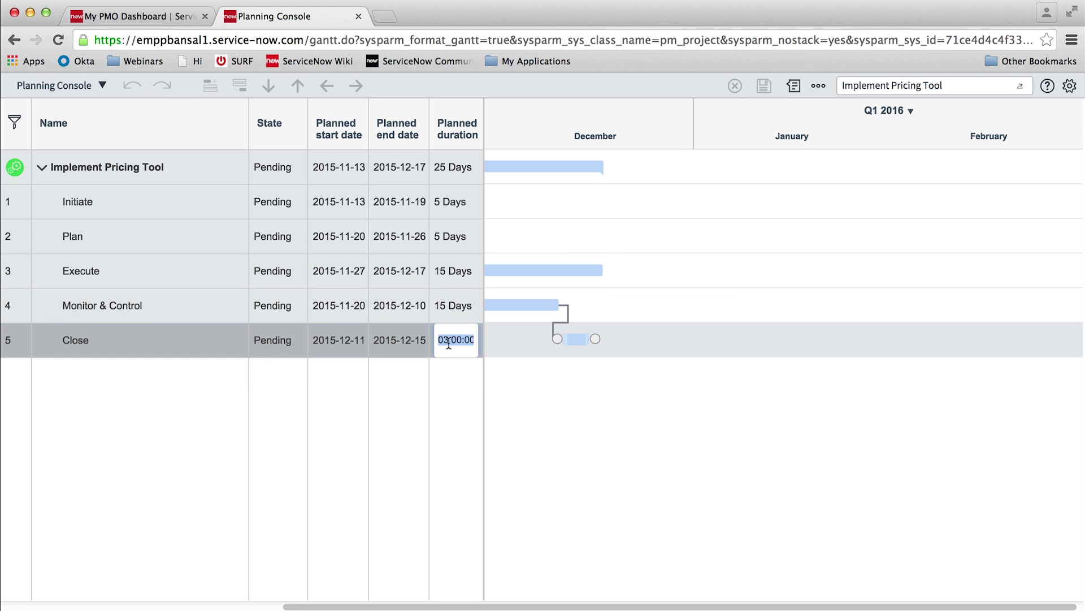
type("12")
key("Return")
left_click(441, 308)
left_click(440, 310)
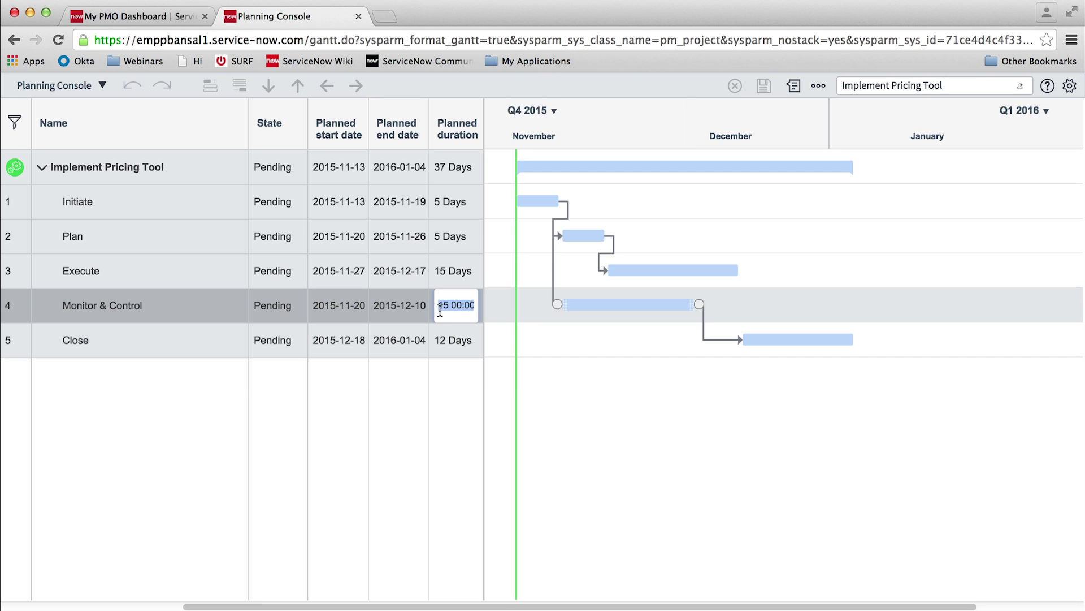
type("20")
key("Return")
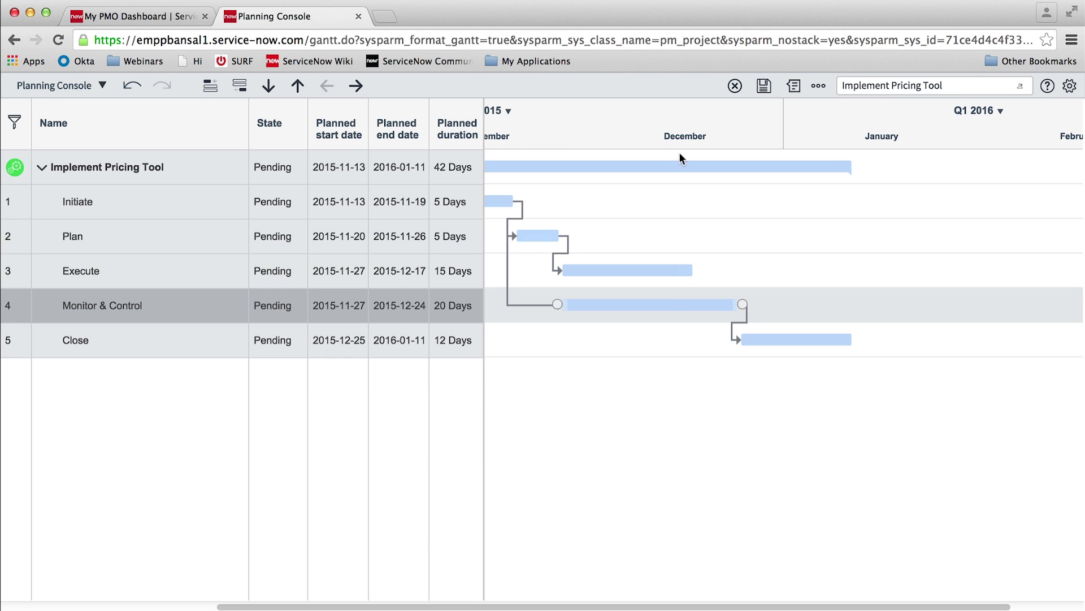
left_click(735, 86)
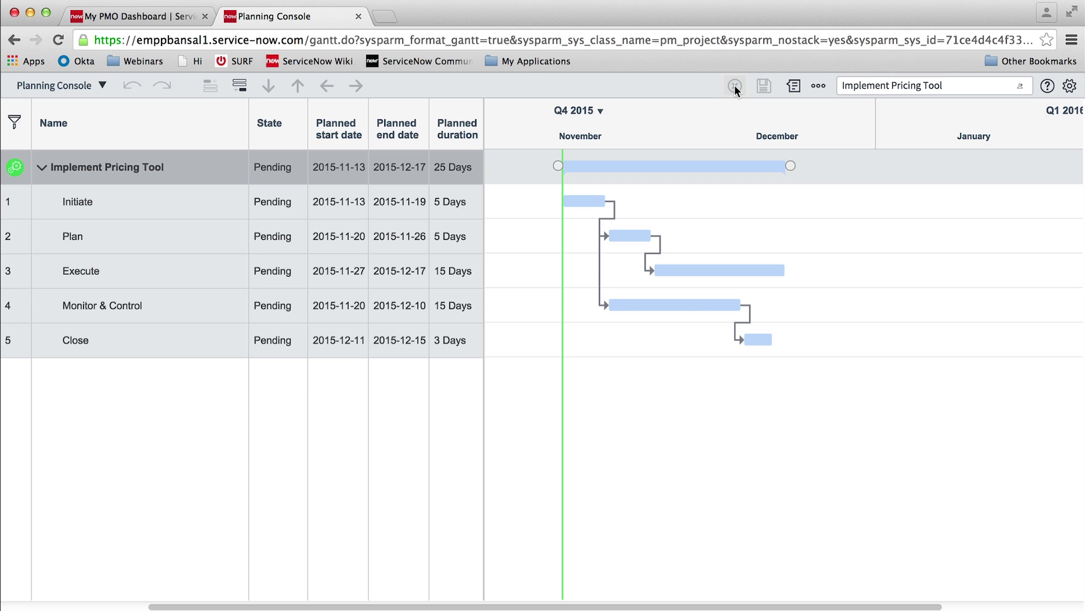
Step: Post 'Is project running on time?' in the project's live feed, then close the feed panel
left_click(794, 86)
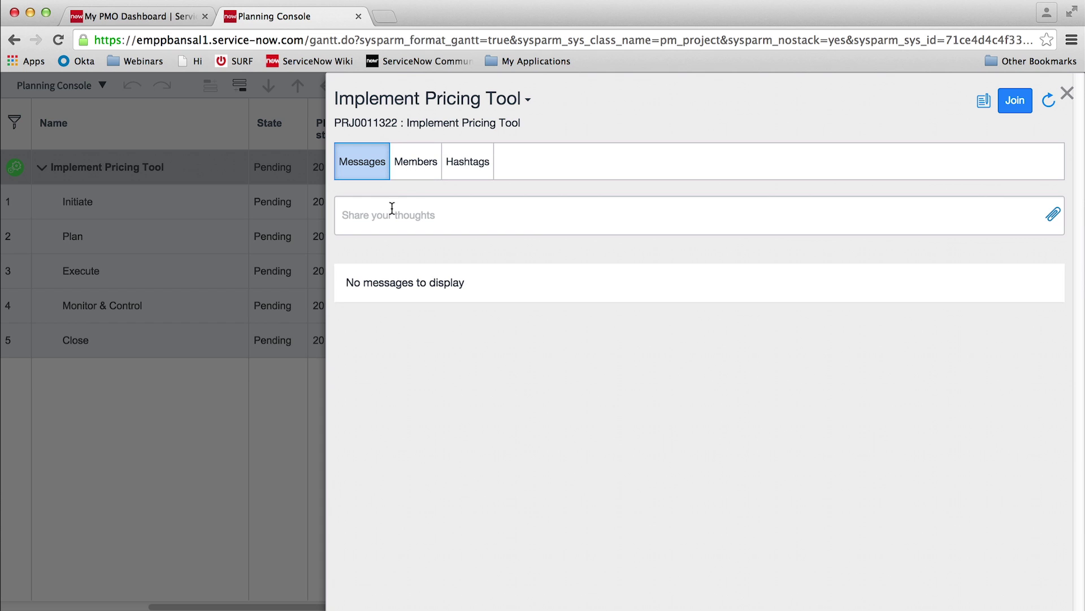
left_click(392, 210)
type("Oh")
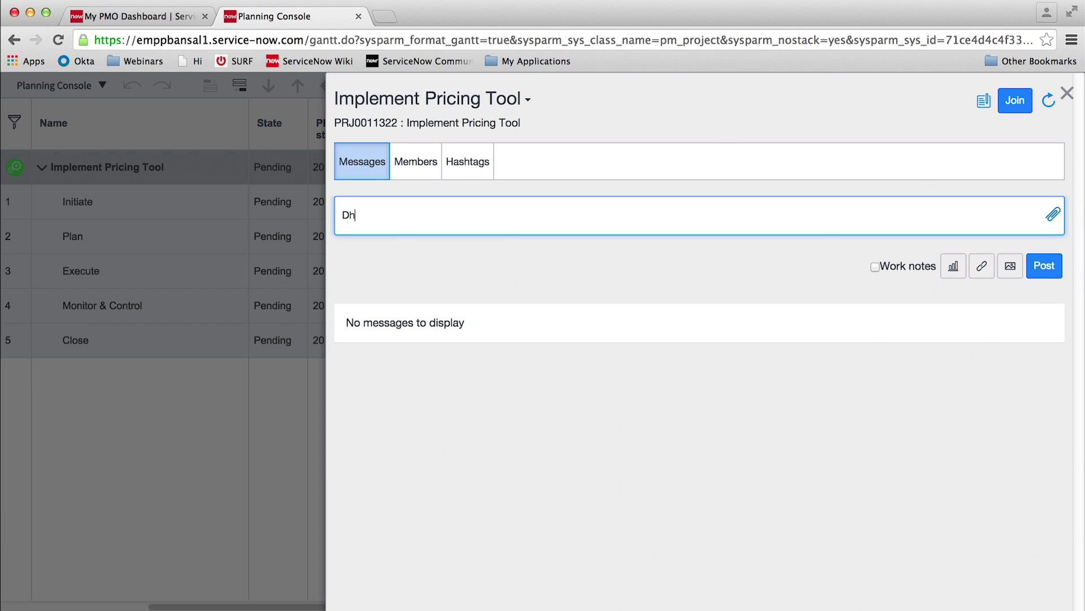
key("BackSpace")
key("BackSpace")
type("Is project running on time")
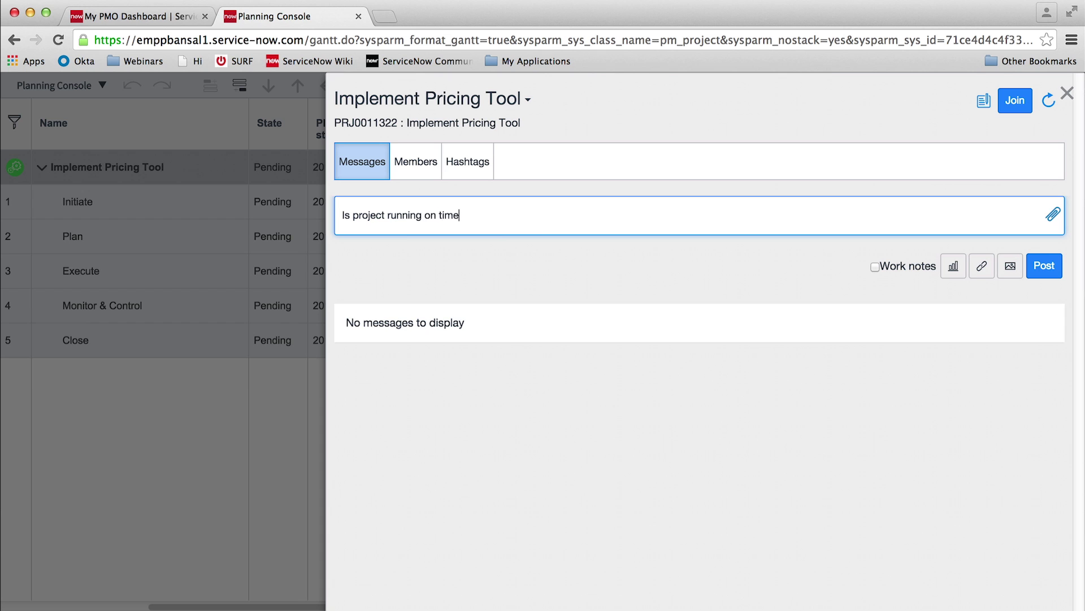
left_click(1043, 265)
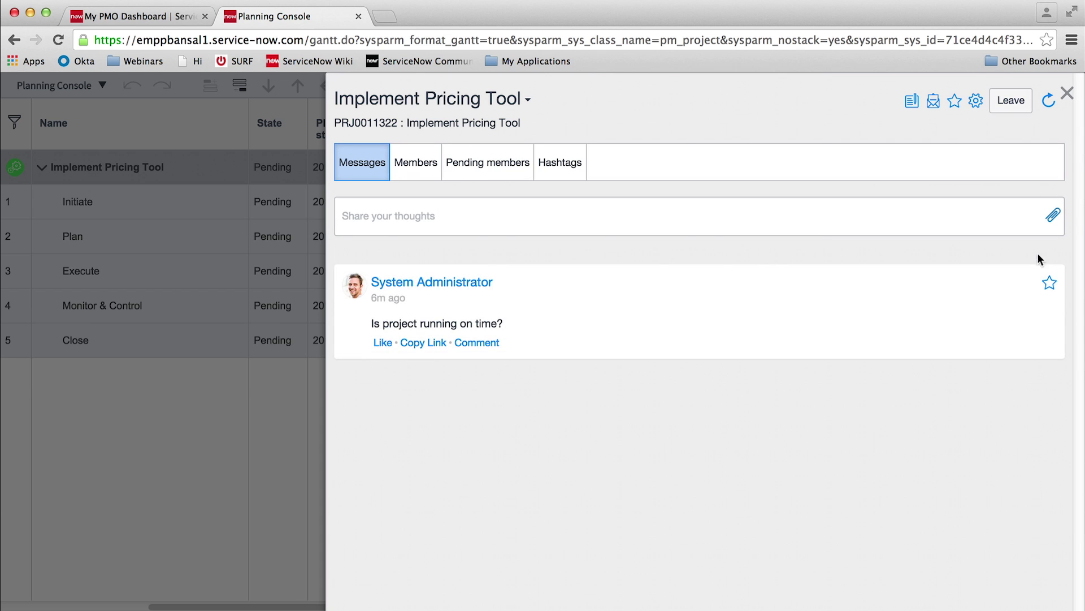
left_click(1066, 95)
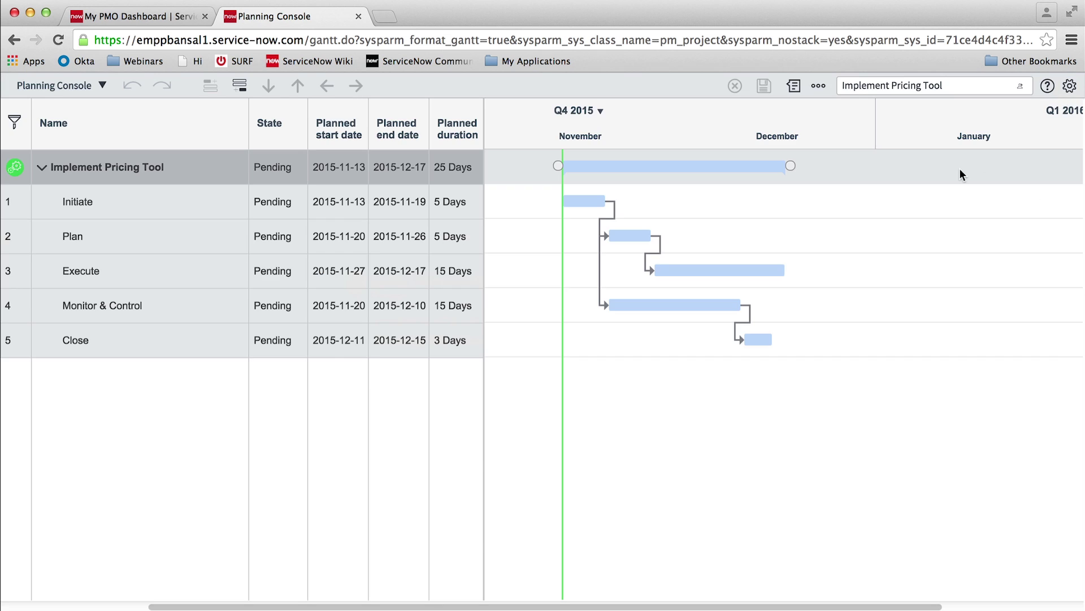
Step: View the Help menu's keyboard shortcuts list, then close it
left_click(1048, 86)
left_click(1023, 124)
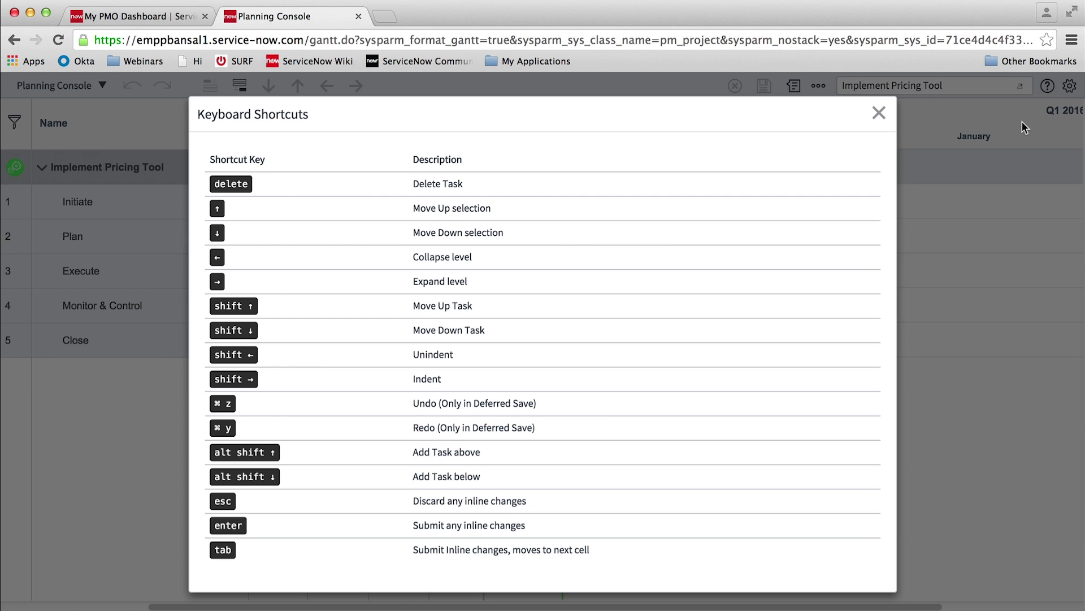
left_click(882, 114)
Step: Start the guided walkthrough and jump to its Add Task Below step
left_click(1047, 86)
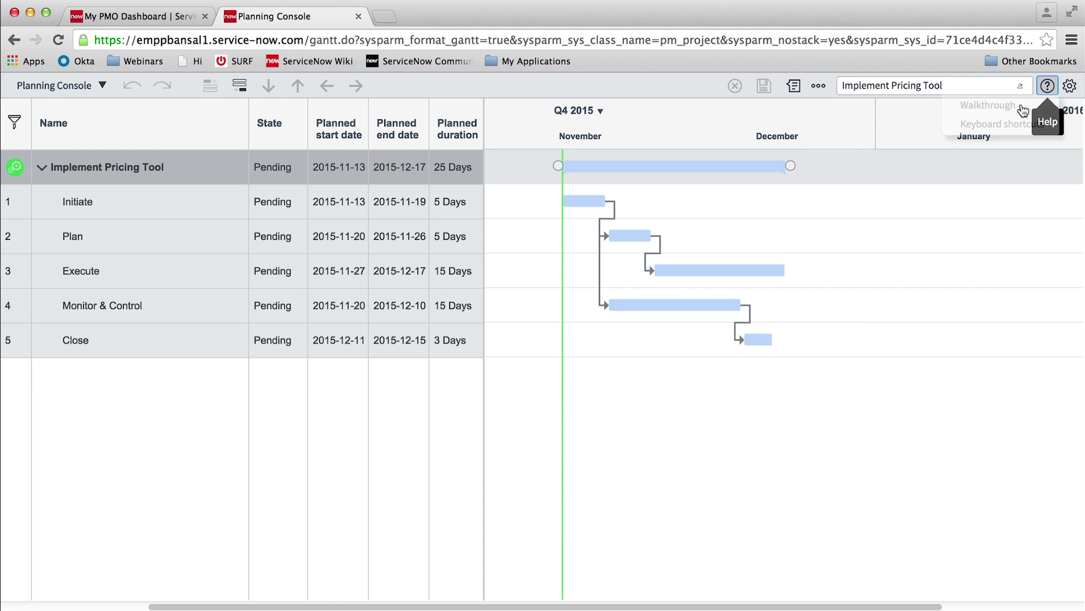
left_click(999, 110)
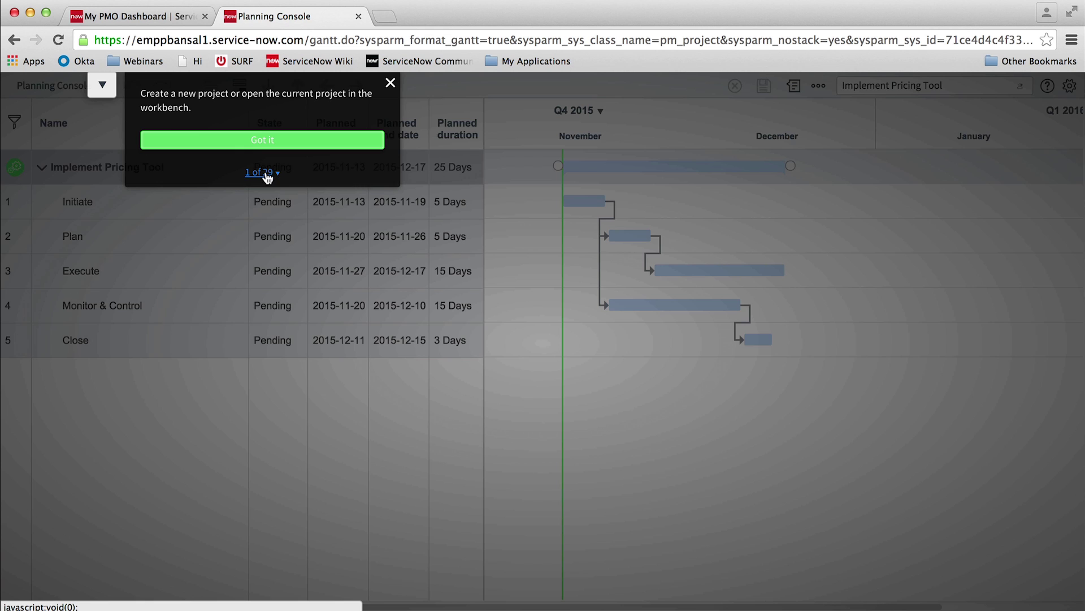
left_click(261, 172)
scroll(259, 240, "down", 2)
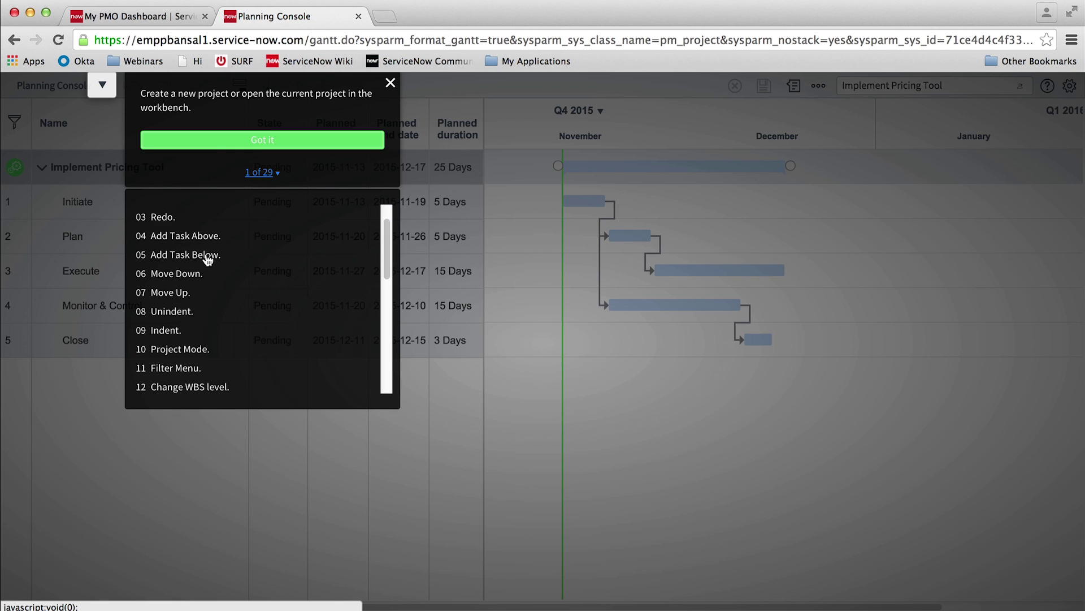
left_click(208, 259)
Step: Visit the tour's Show weekends step, end the walkthrough, and select 1 Workday Integration with SAP
left_click(252, 210)
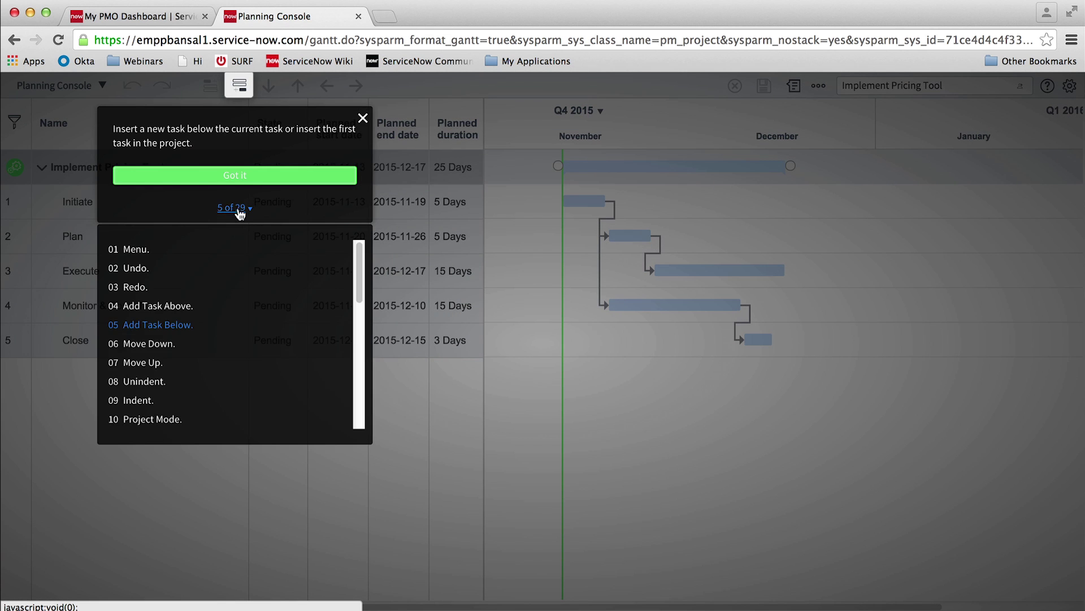
scroll(204, 317, "down", 5)
left_click(180, 335)
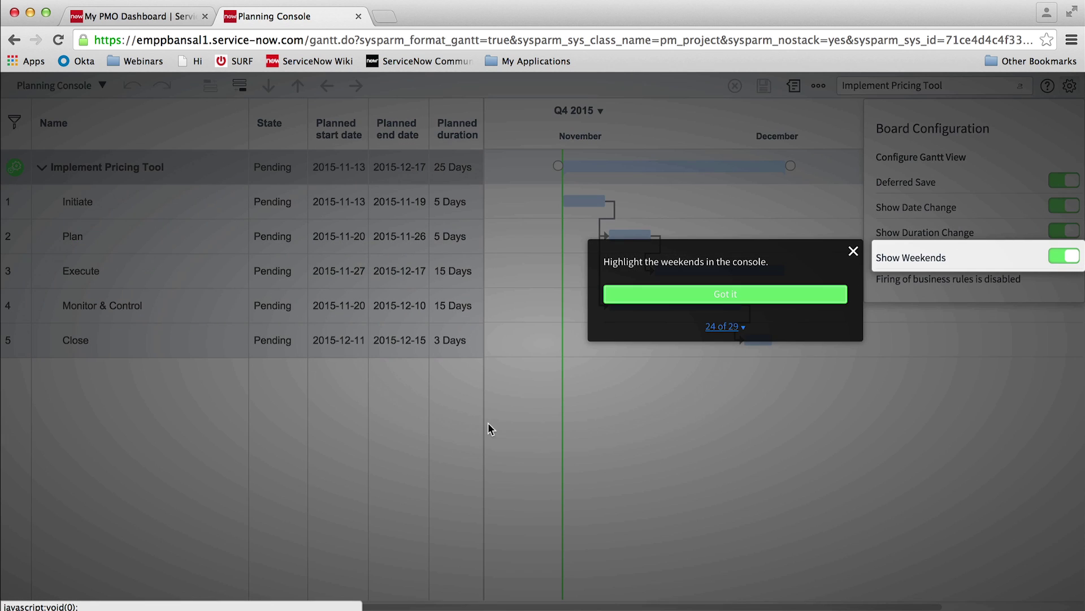
left_click(723, 304)
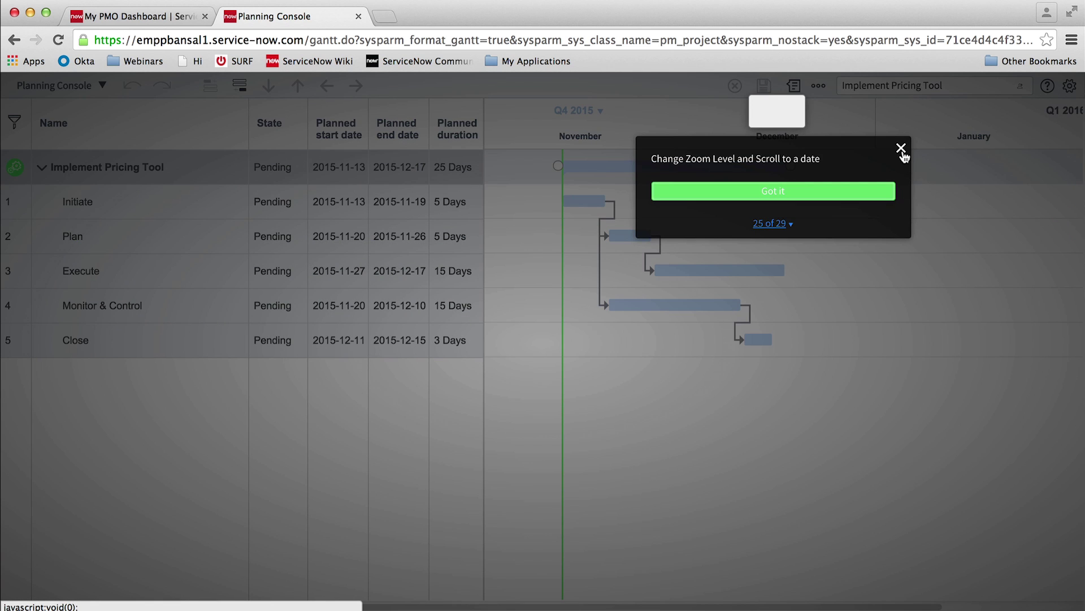
left_click(901, 148)
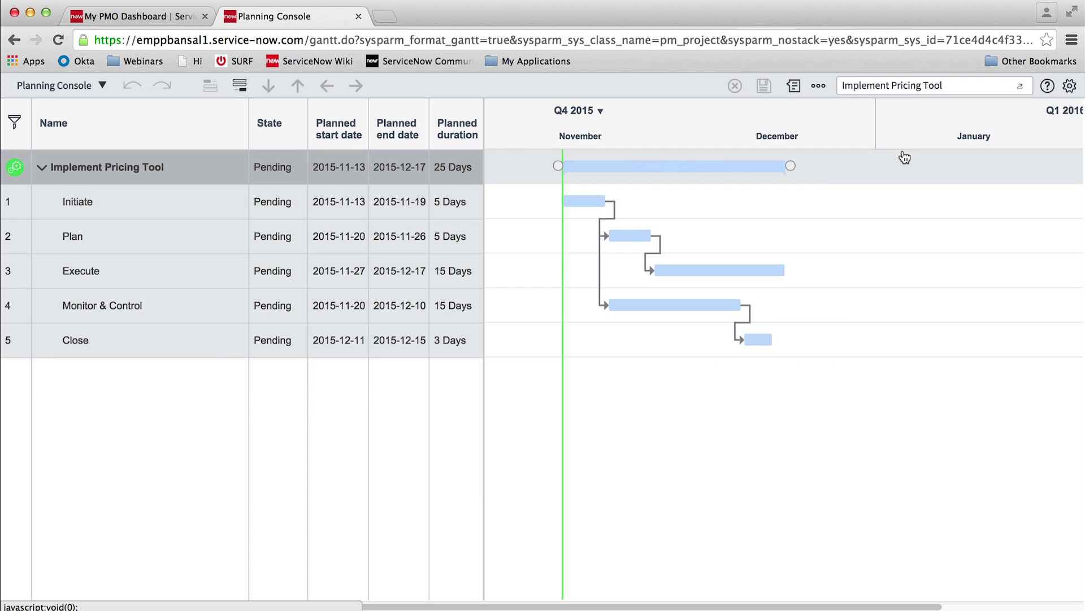
left_click(1013, 86)
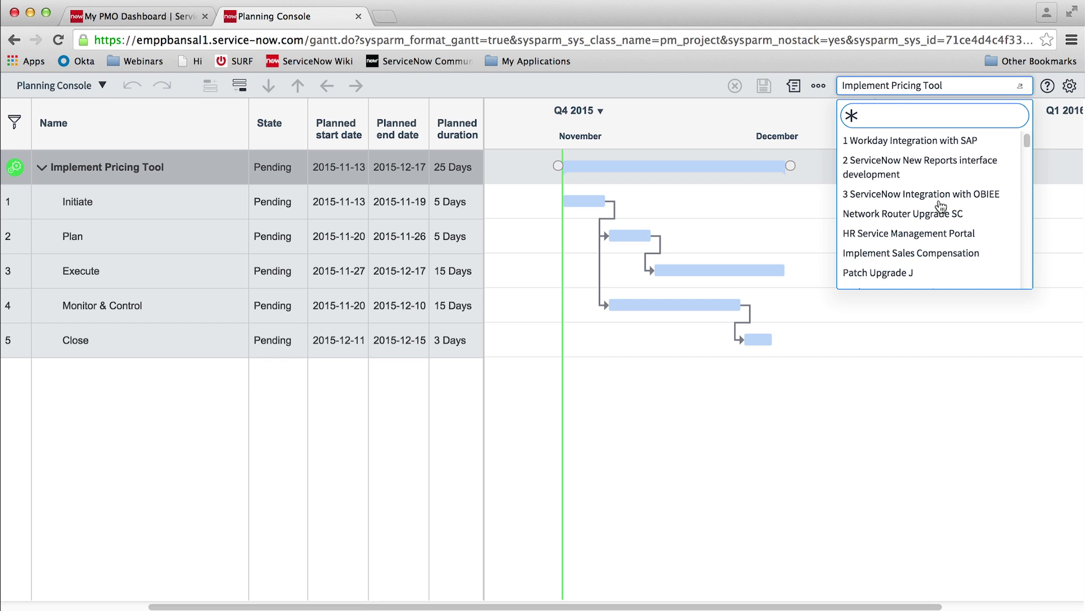
left_click(922, 143)
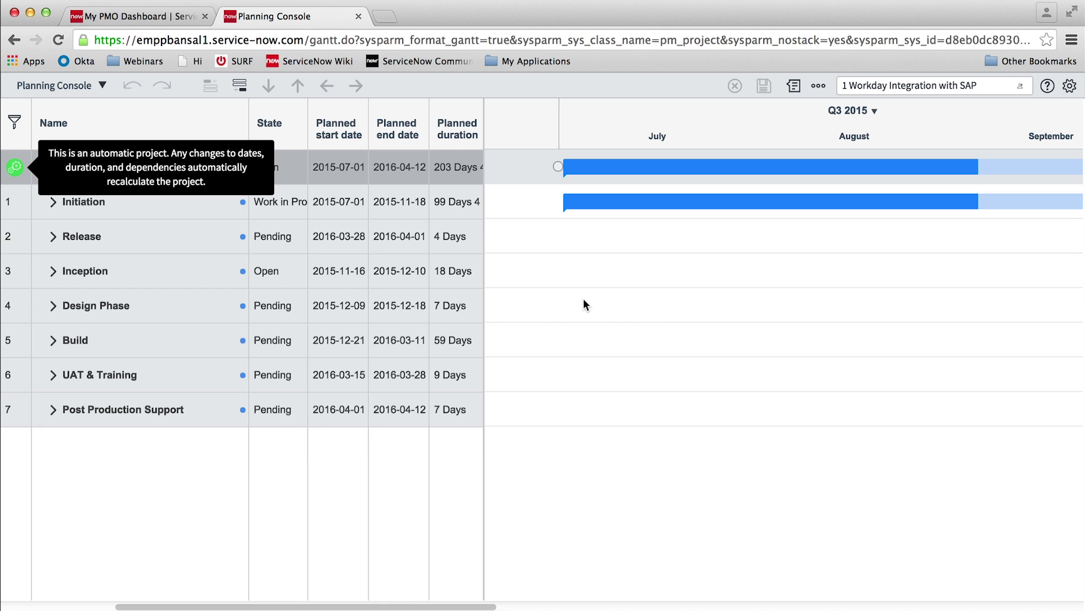